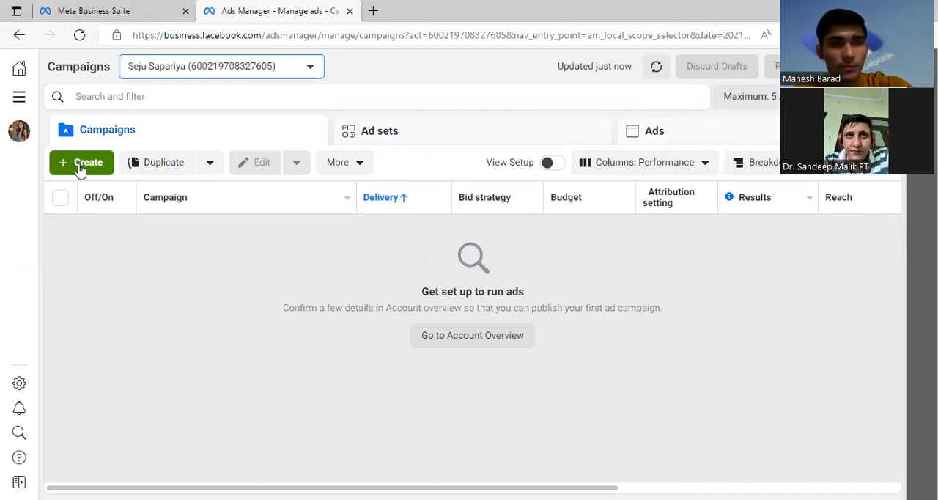
Step: Start creating a new campaign and go to the campaign objective choices
left_click(81, 167)
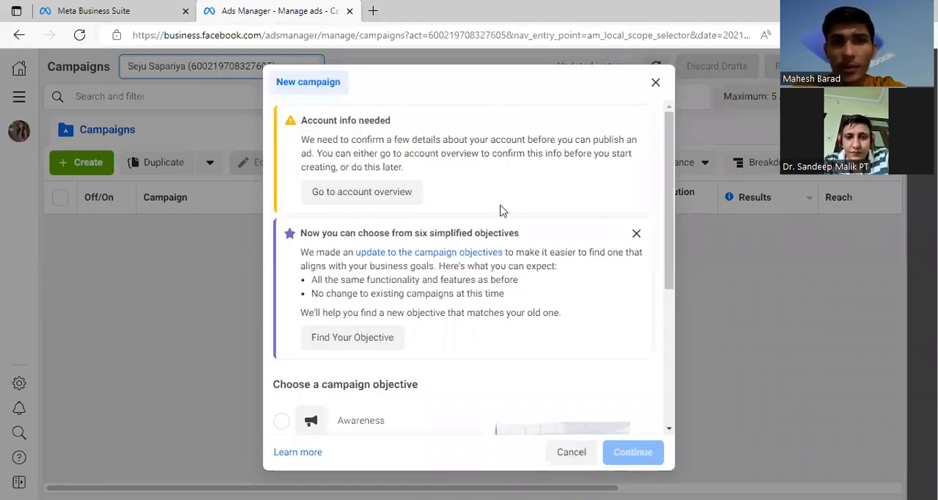
scroll(500, 211, "down", 2)
scroll(463, 203, "down", 2)
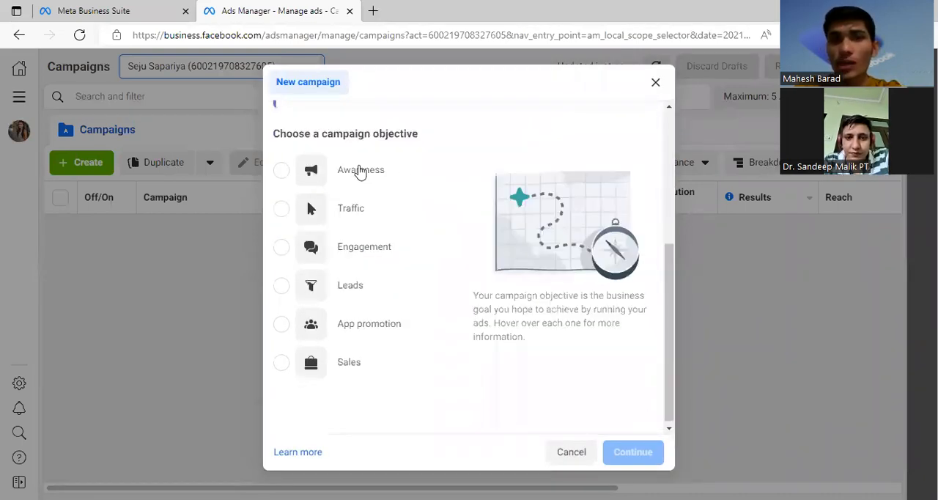
left_click_drag(272, 133, 449, 146)
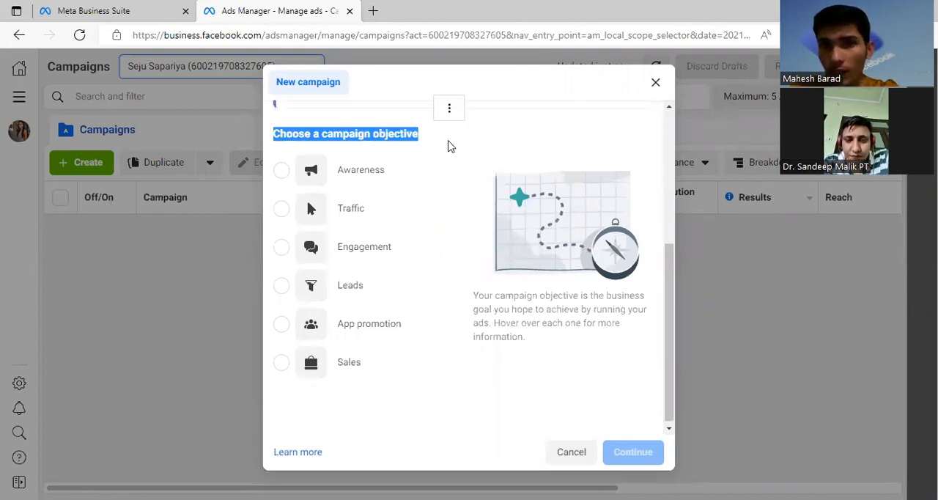
left_click(450, 146)
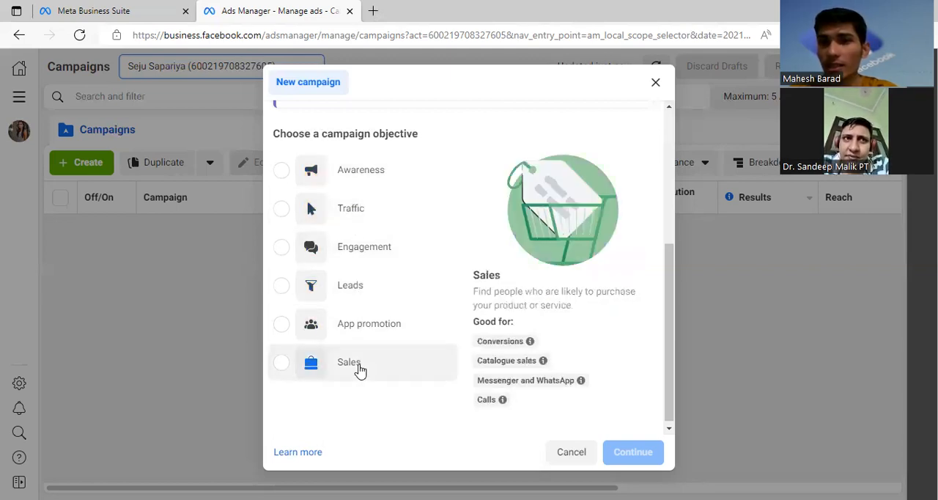
Step: Dismiss the notice about the six simplified objectives in the new campaign dialog
scroll(362, 305, "up", 4)
scroll(373, 263, "down", 2)
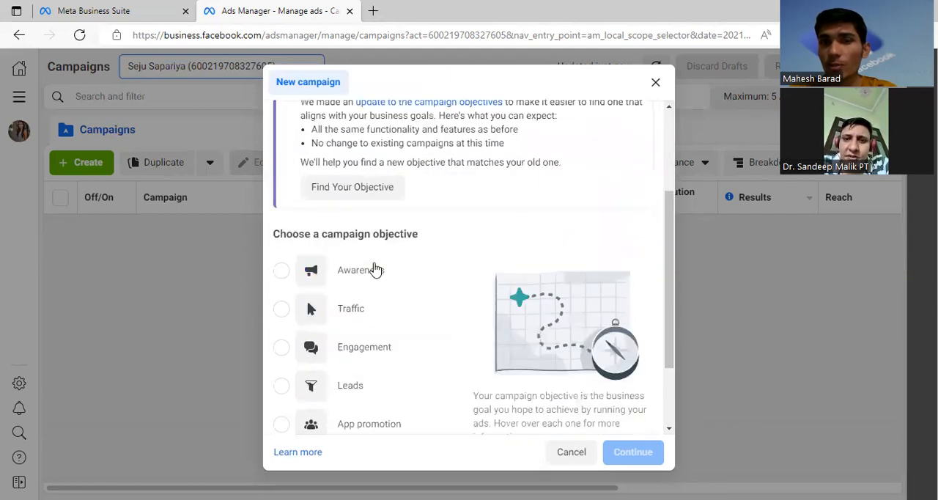
scroll(388, 252, "down", 2)
scroll(402, 239, "up", 2)
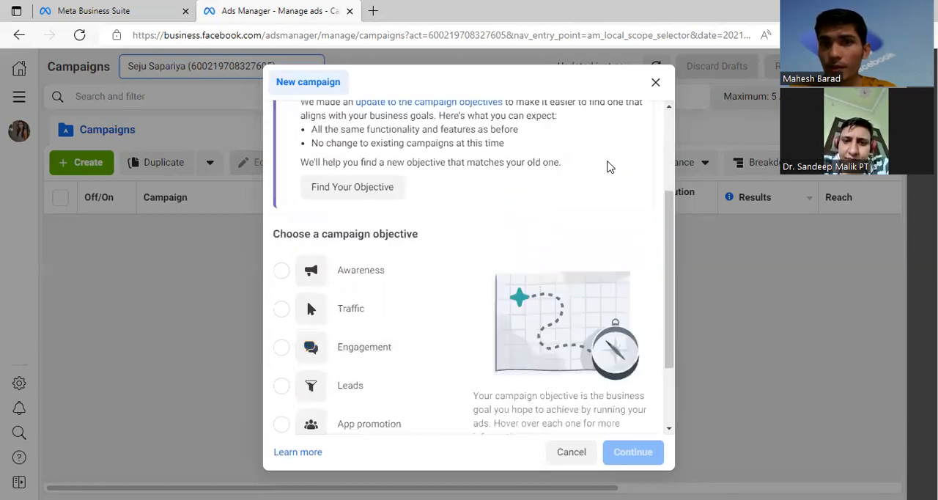
scroll(630, 165, "up", 3)
left_click(634, 182)
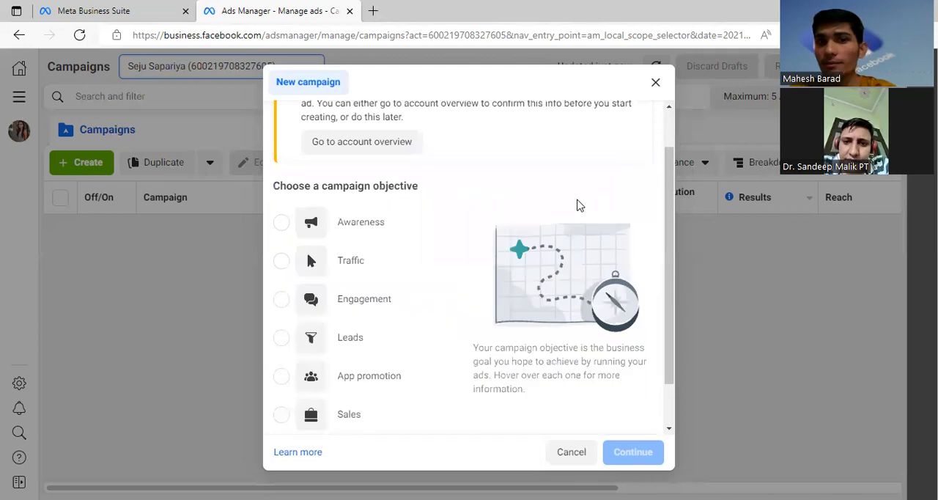
Step: Examine the descriptions and suggested uses of the campaign objectives, including Awareness, Traffic, Engagement and Leads
scroll(556, 220, "down", 1)
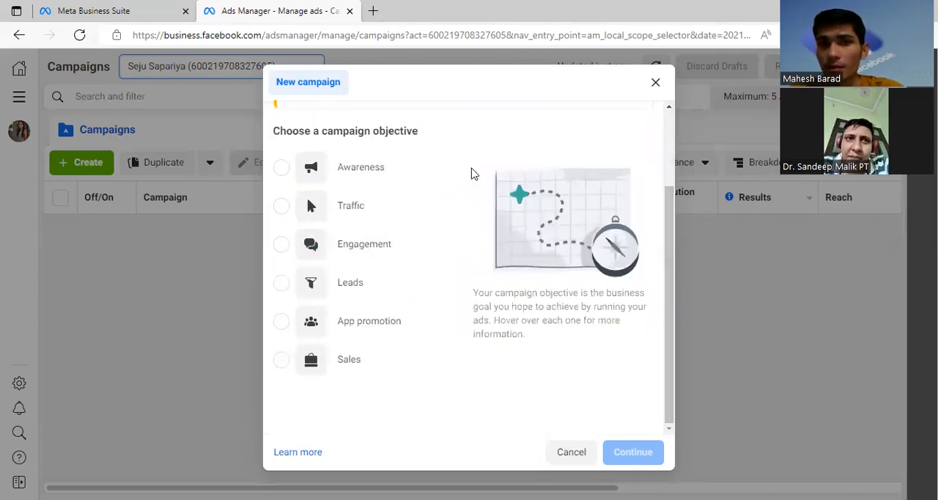
mouse_move(337, 253)
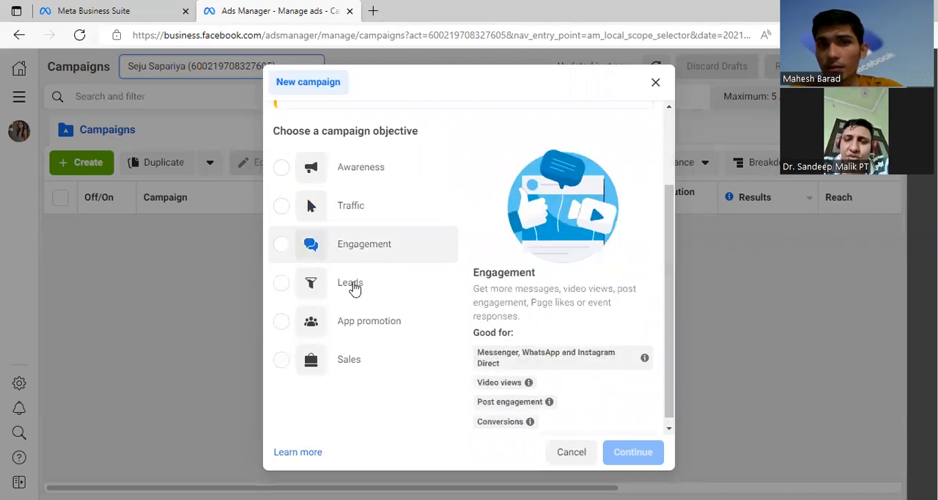
mouse_move(354, 287)
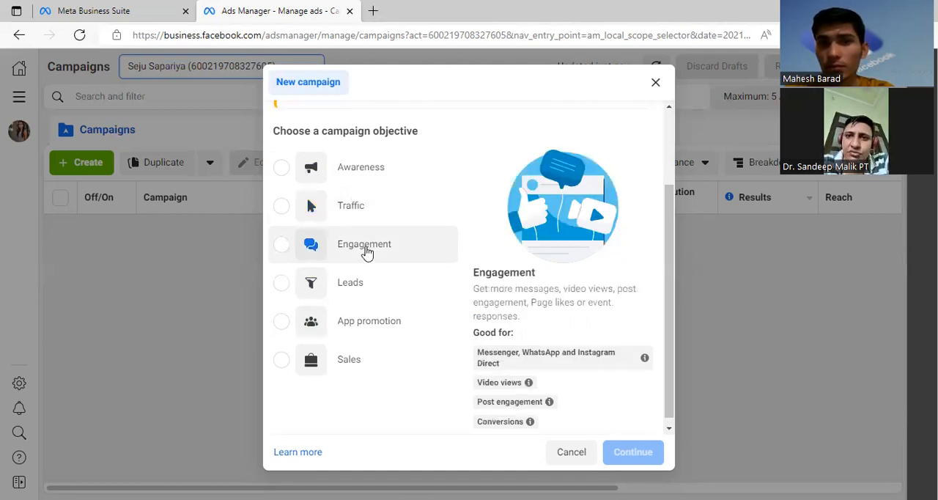
scroll(357, 243, "down", 1)
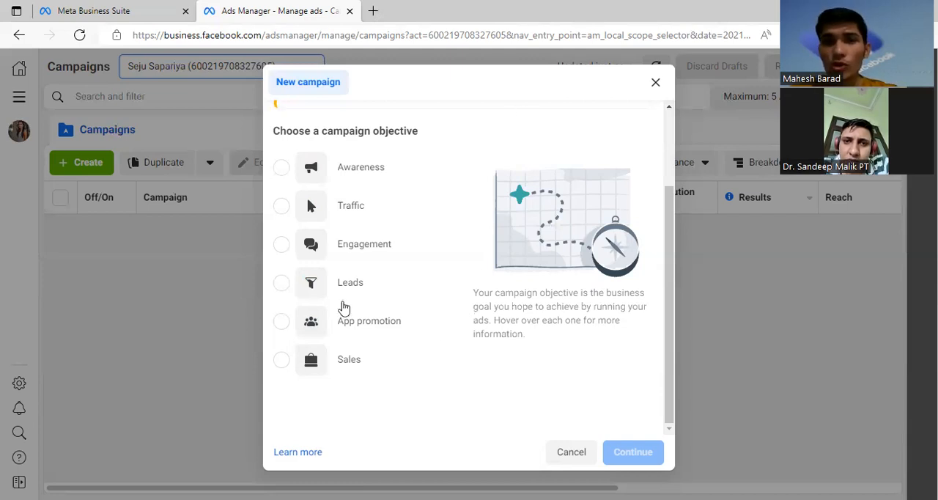
mouse_move(335, 291)
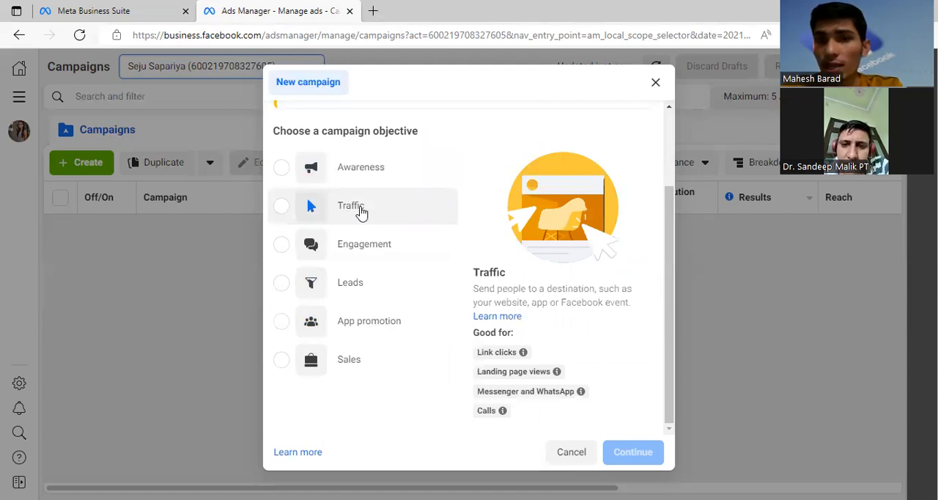
scroll(362, 227, "down", 1)
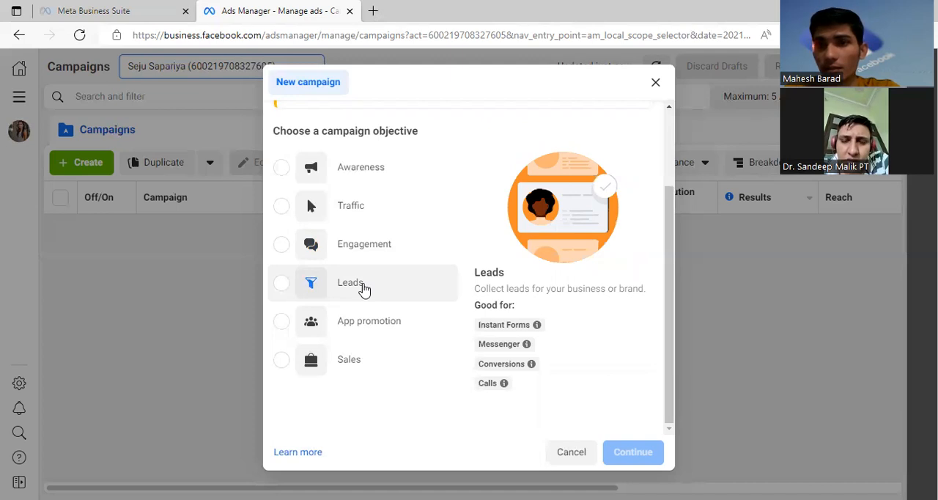
scroll(364, 289, "up", 2)
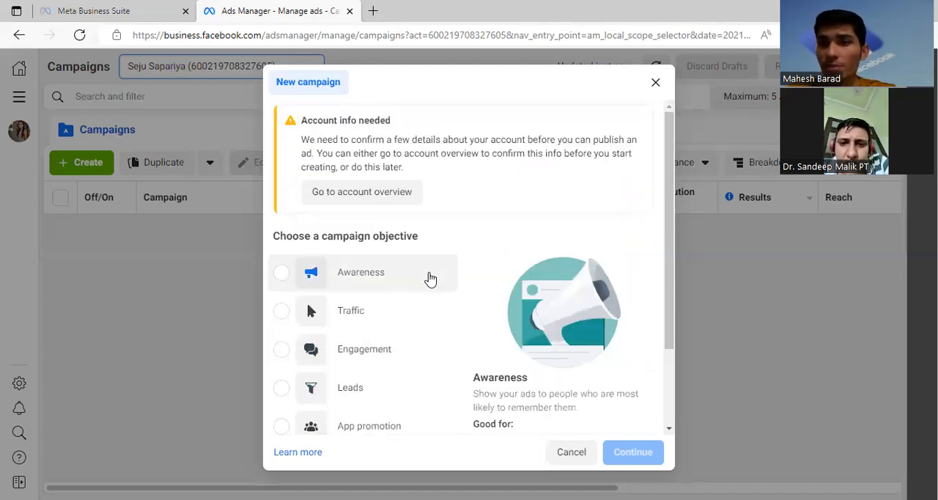
Step: Choose Leads as the campaign objective and continue to the campaign settings
scroll(431, 276, "down", 2)
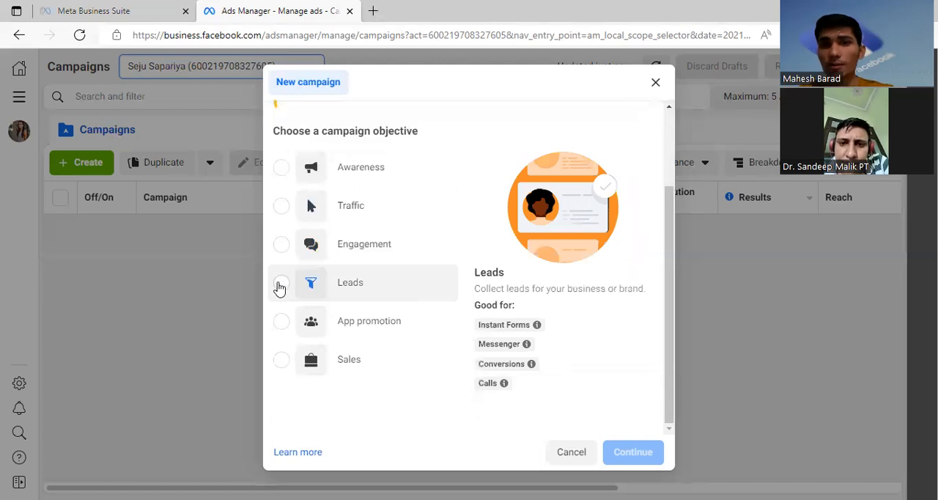
left_click(281, 283)
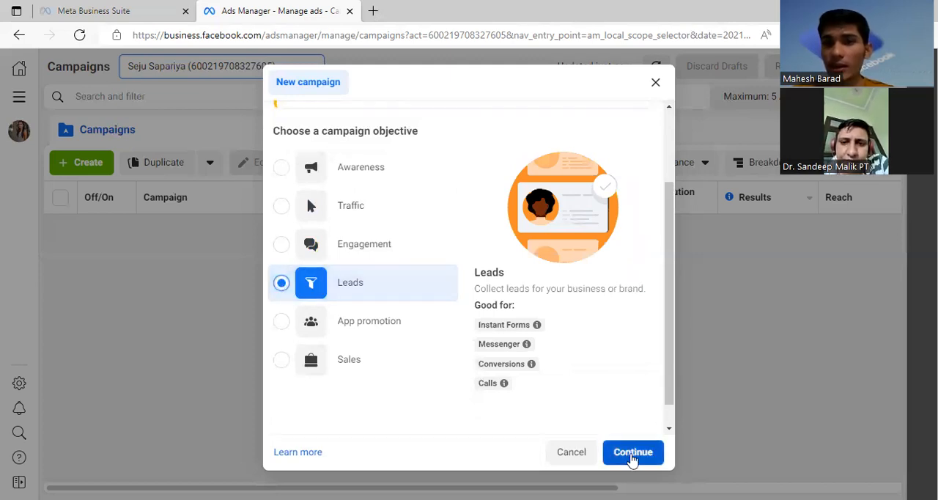
left_click(631, 459)
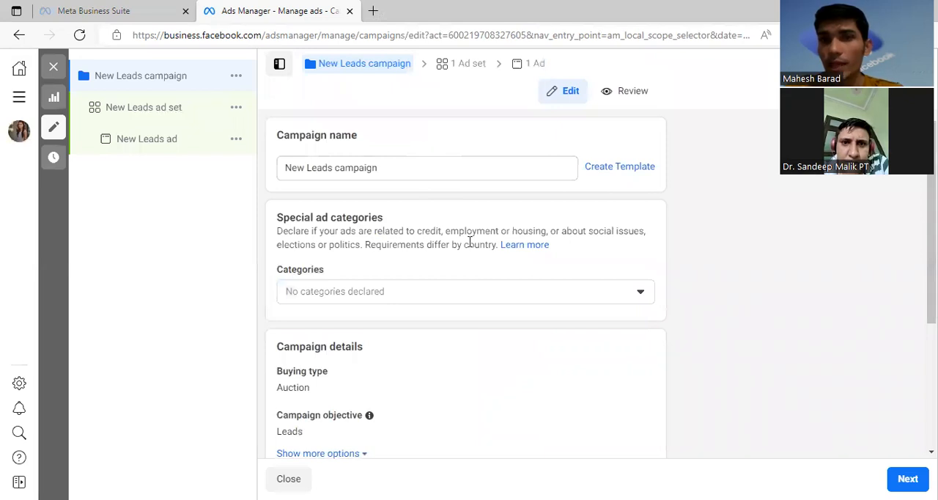
Step: Review the campaign details and the Advantage campaign budget section, then continue to the ad set settings
scroll(481, 211, "down", 3)
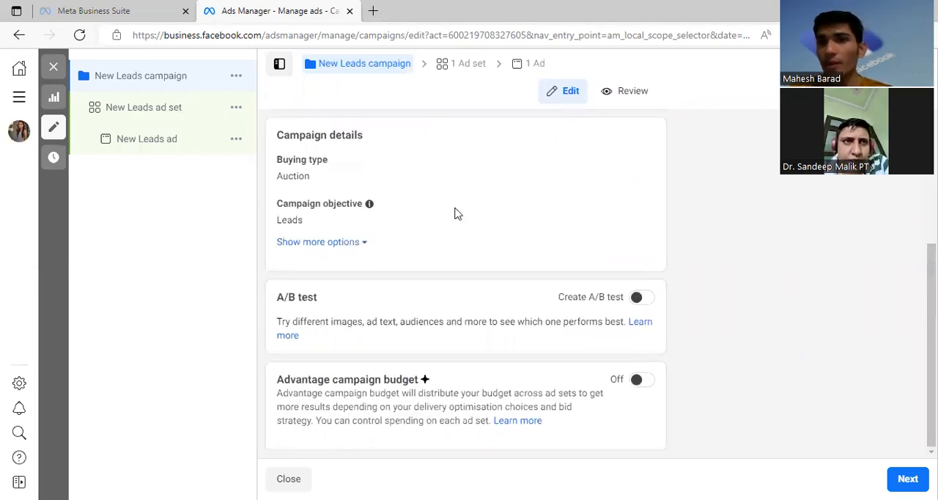
left_click_drag(275, 381, 307, 378)
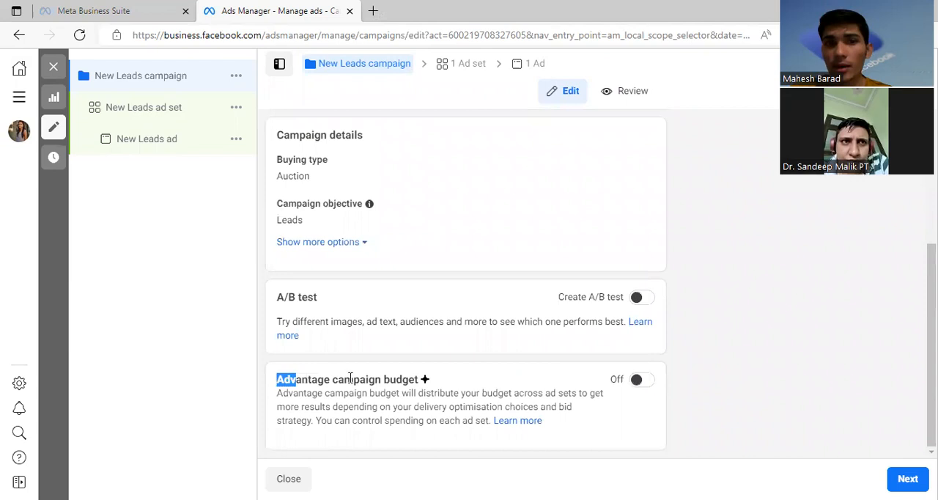
left_click(440, 379)
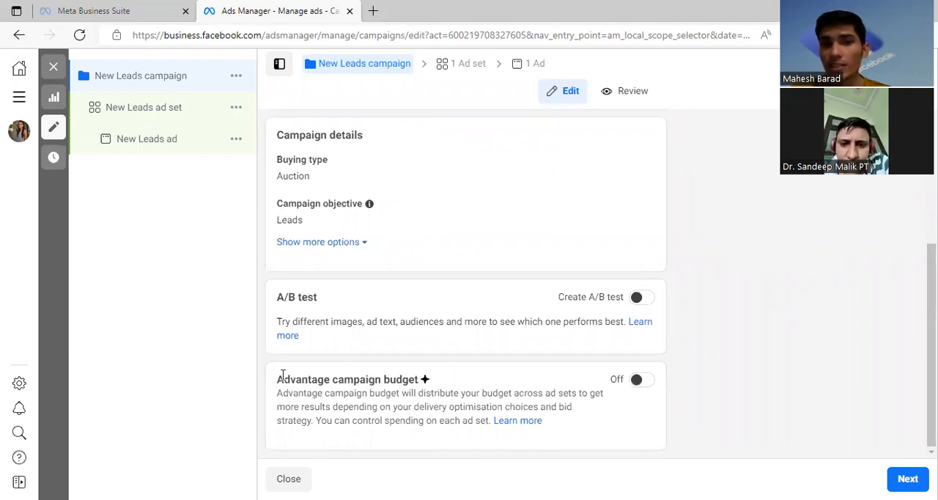
left_click_drag(276, 379, 412, 374)
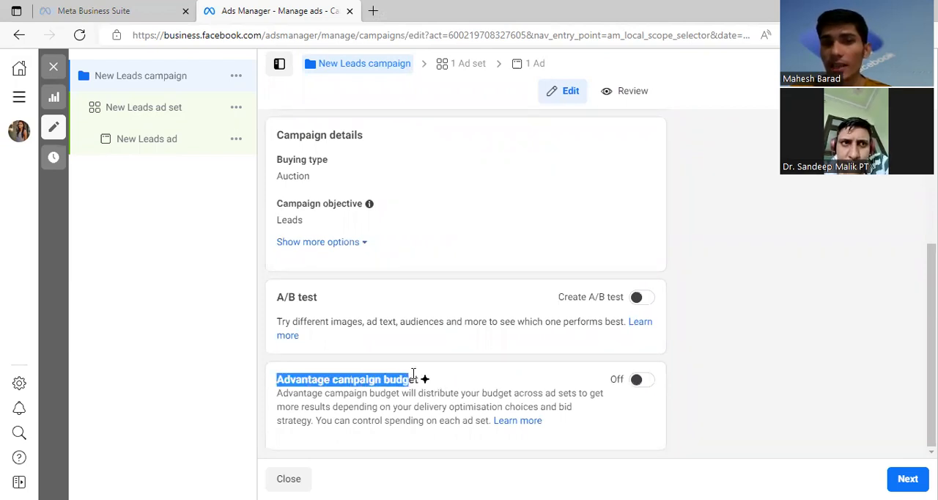
left_click(455, 379)
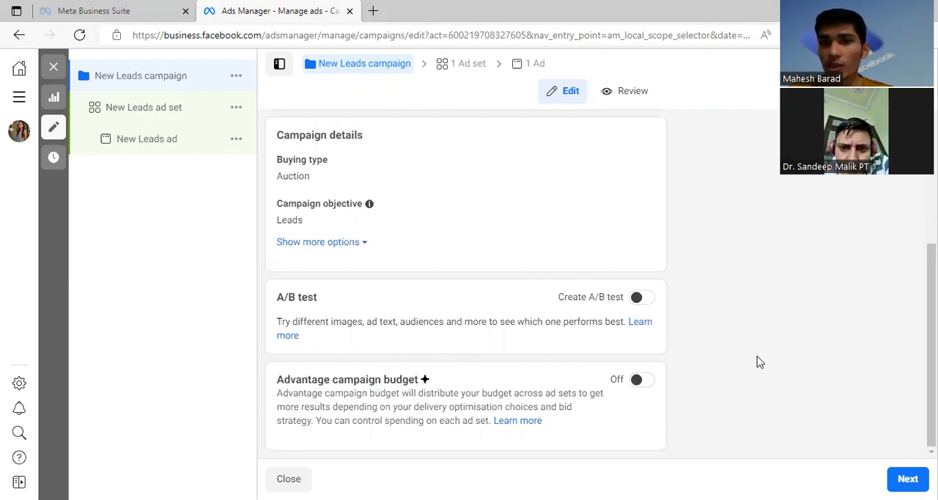
left_click_drag(277, 380, 429, 381)
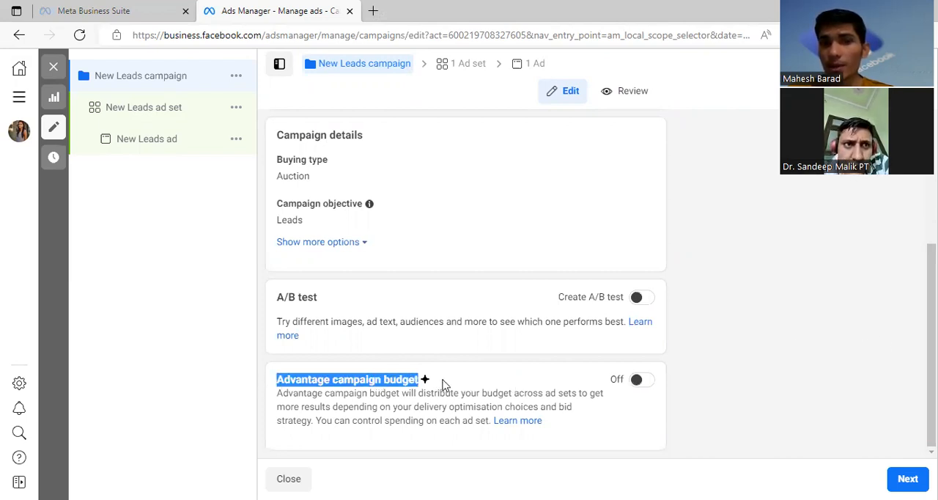
left_click(471, 358)
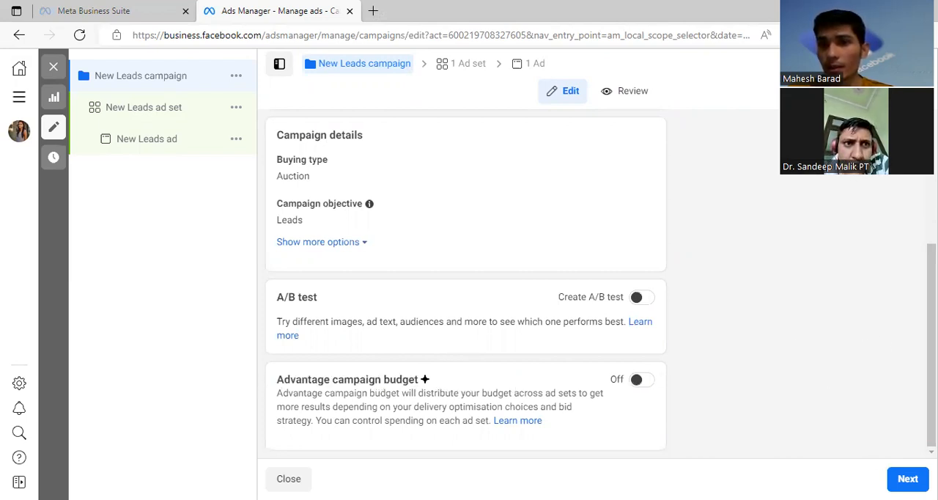
left_click(907, 479)
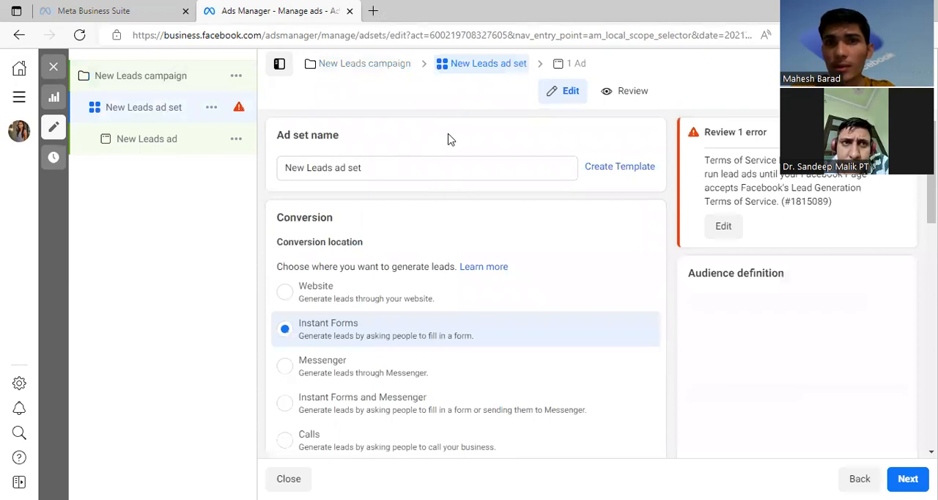
Step: Dismiss the recommendation to switch the conversion location and review the ad set's Dynamic creative section
scroll(452, 141, "down", 2)
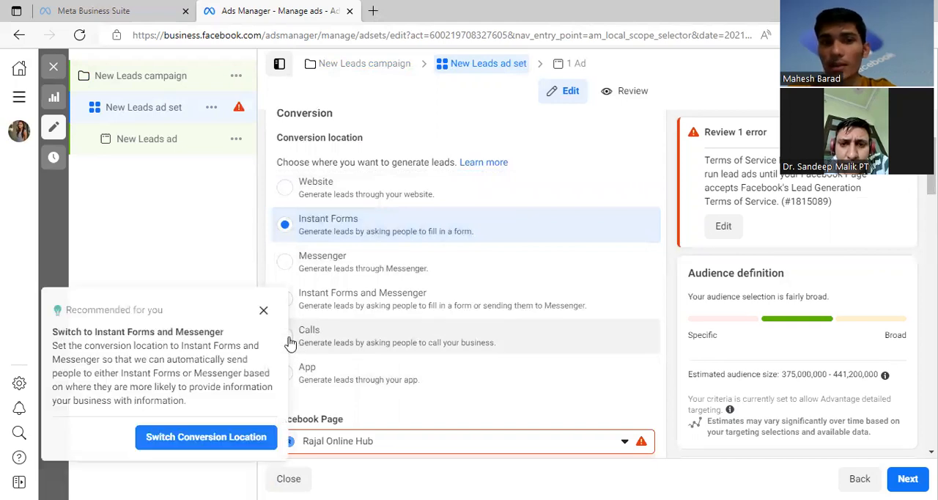
left_click(263, 309)
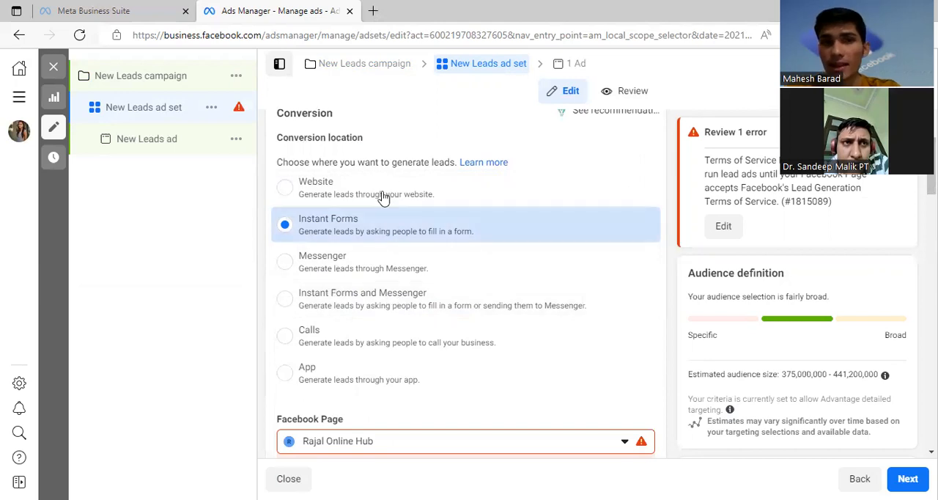
scroll(410, 278, "down", 3)
scroll(417, 232, "down", 3)
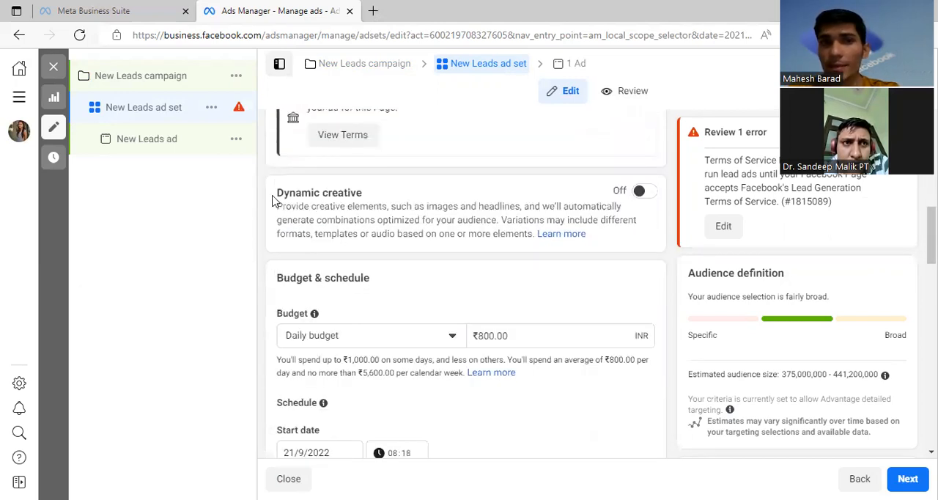
left_click_drag(276, 190, 366, 192)
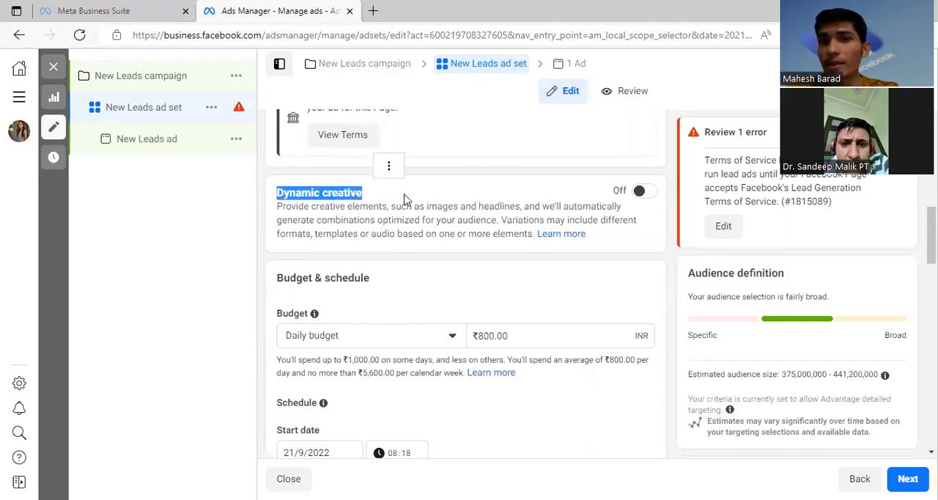
left_click(407, 199)
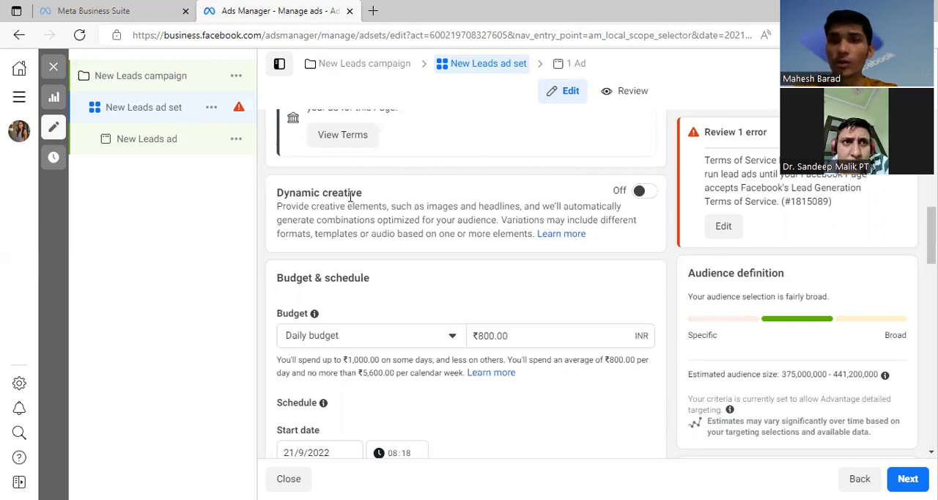
Step: Set the ad set's daily budget to ₹200 and check the available budget types, keeping Daily budget
scroll(404, 266, "down", 2)
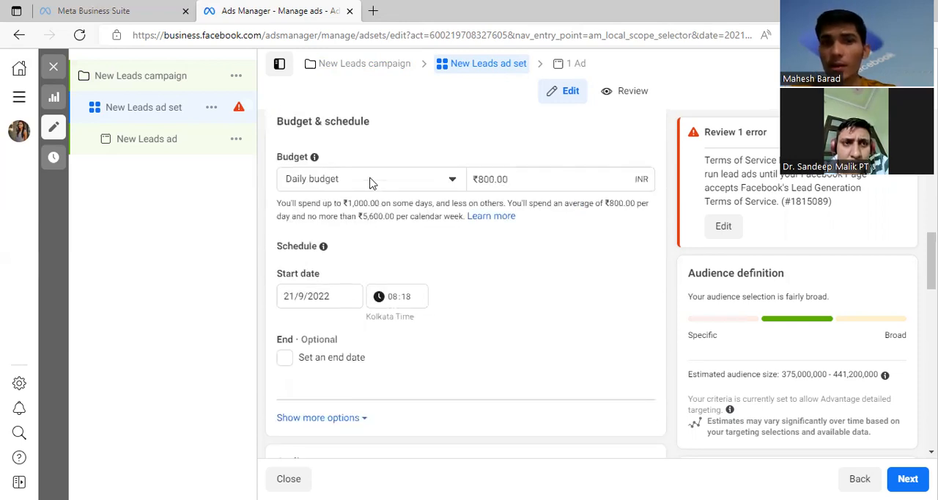
left_click(558, 181)
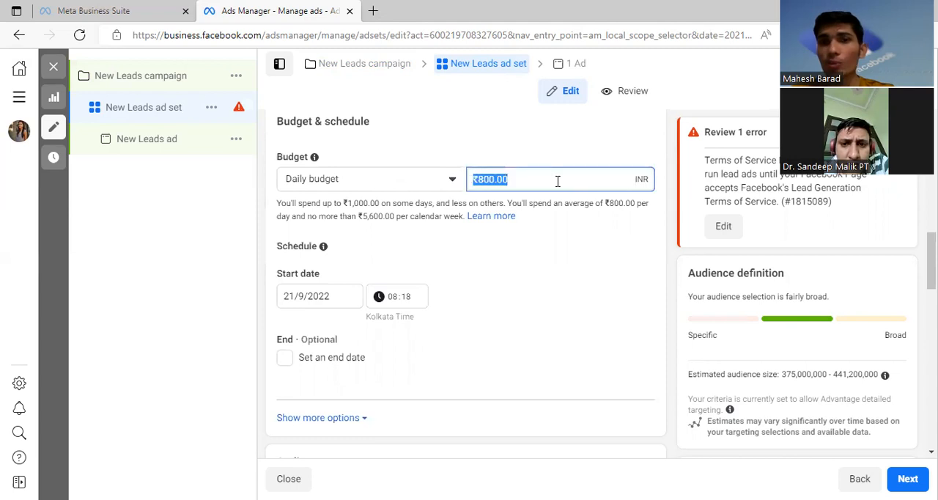
key("BackSpace")
type("200")
left_click(526, 157)
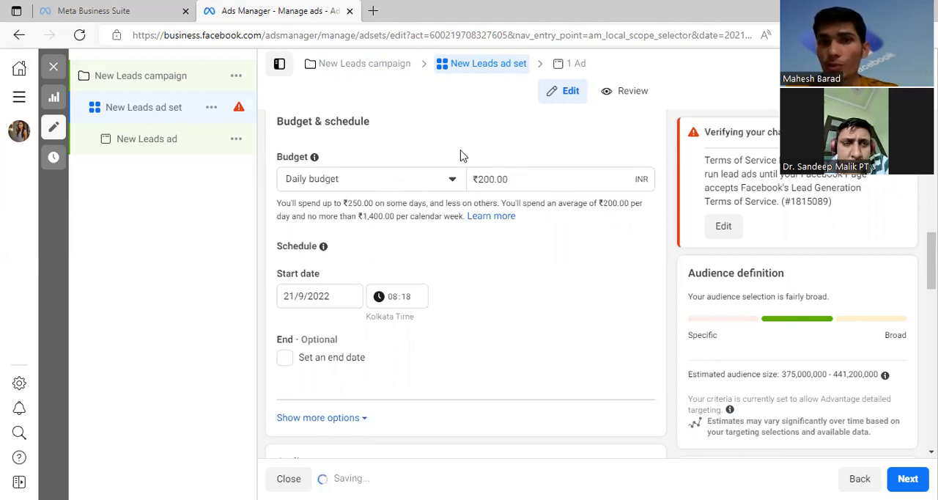
left_click(333, 184)
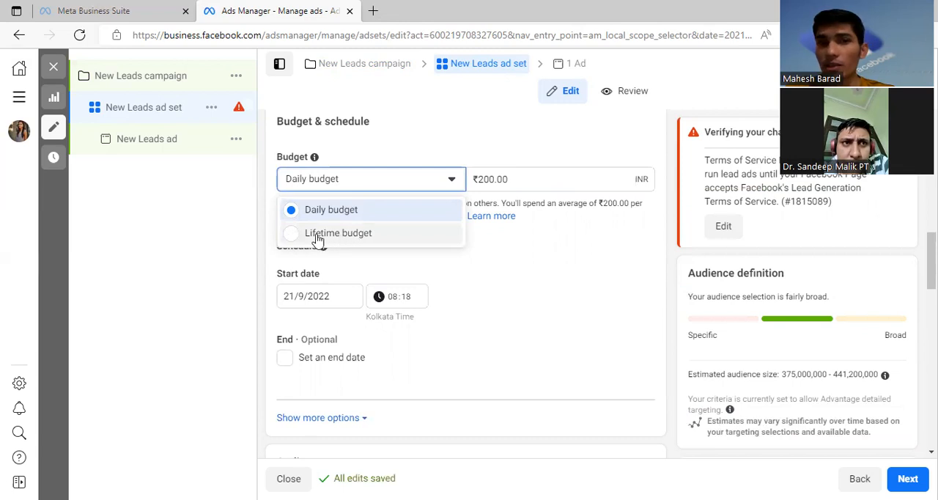
left_click(454, 151)
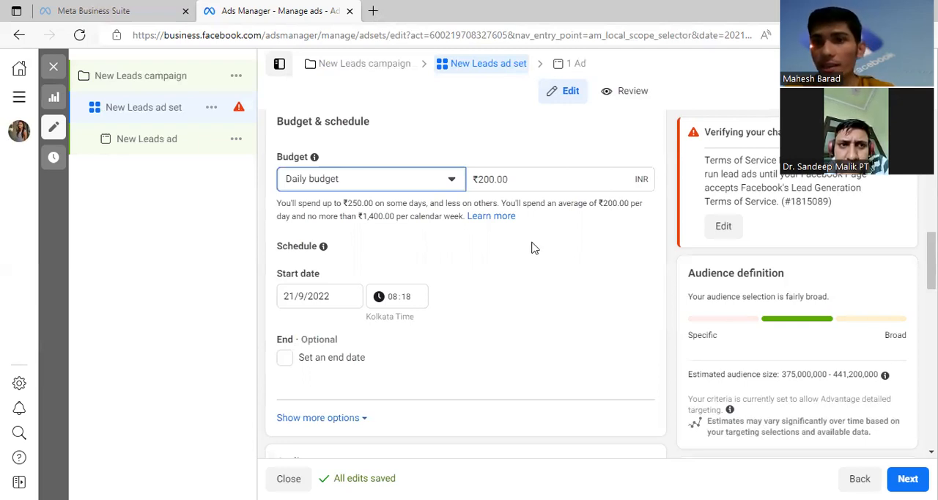
Step: Check the available budget types for the ad set again, leaving Daily budget selected
left_click(330, 181)
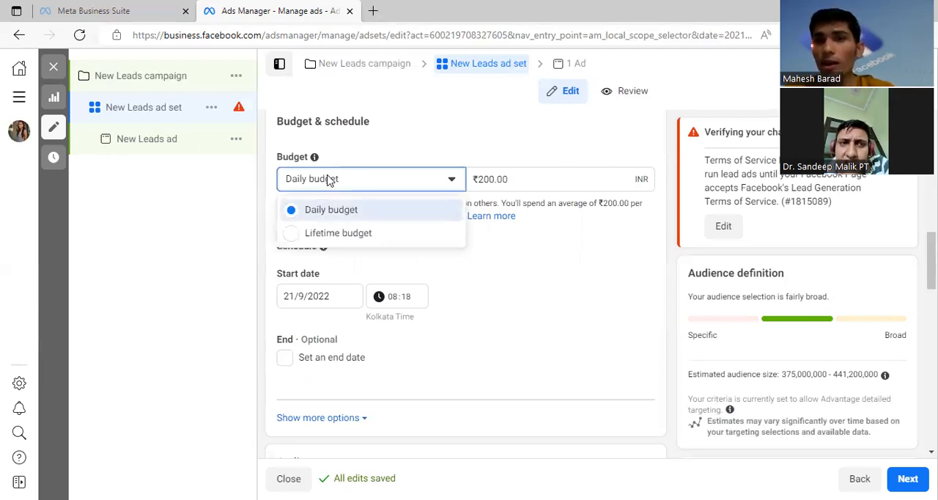
left_click(430, 150)
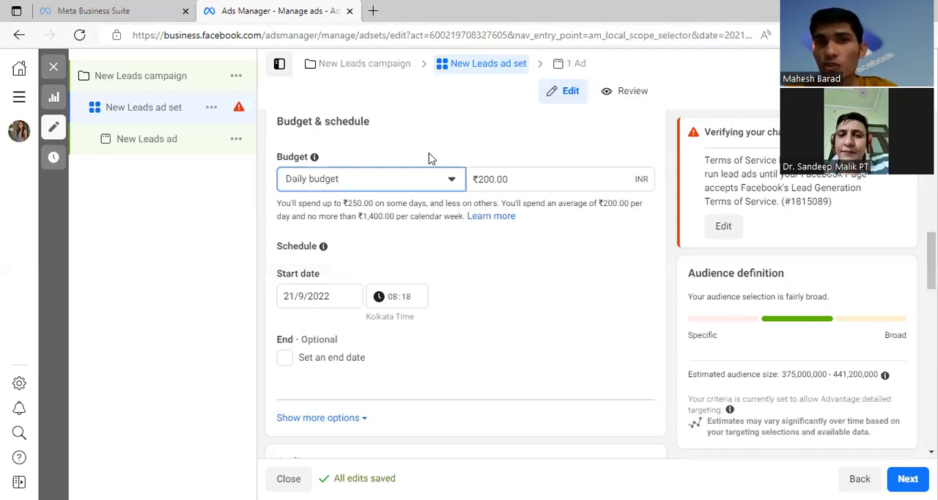
left_click(356, 184)
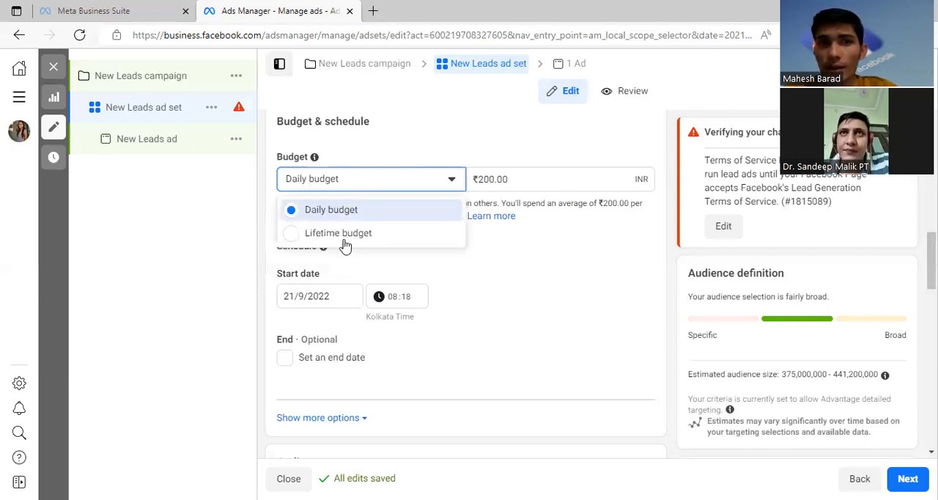
left_click(522, 158)
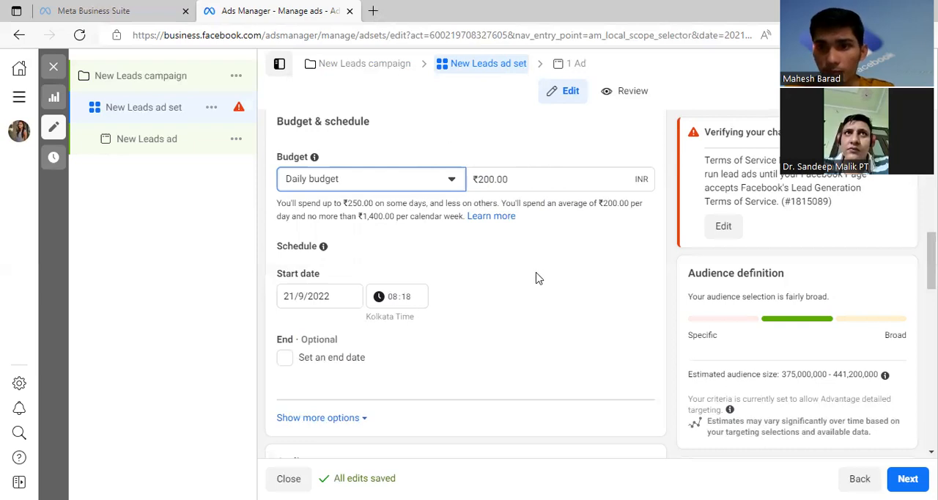
Step: Open the audience's Locations settings for editing and check the location search, keeping India as the included location
scroll(535, 278, "down", 4)
scroll(376, 293, "down", 2)
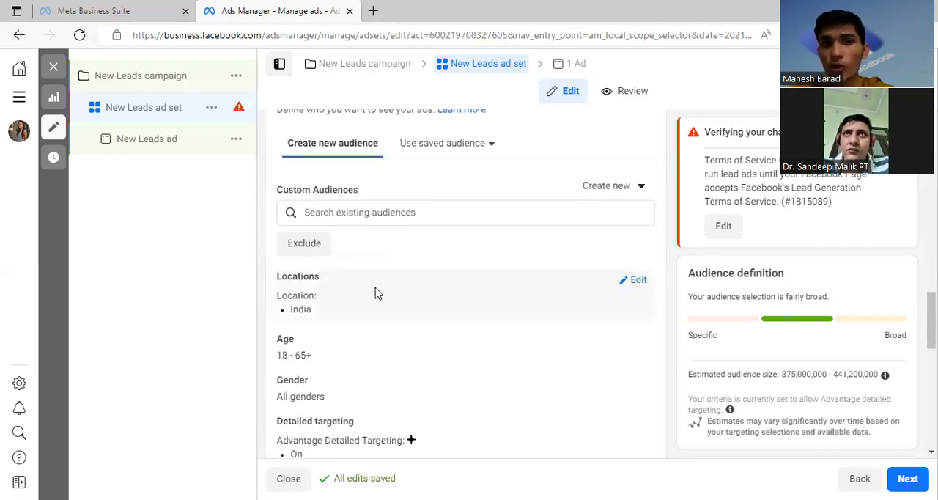
scroll(351, 192, "down", 2)
left_click(638, 176)
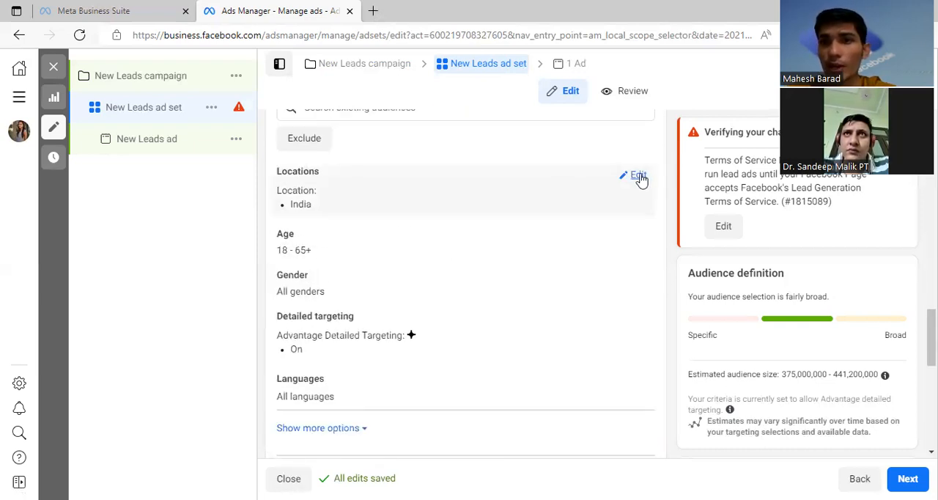
scroll(432, 191, "down", 1)
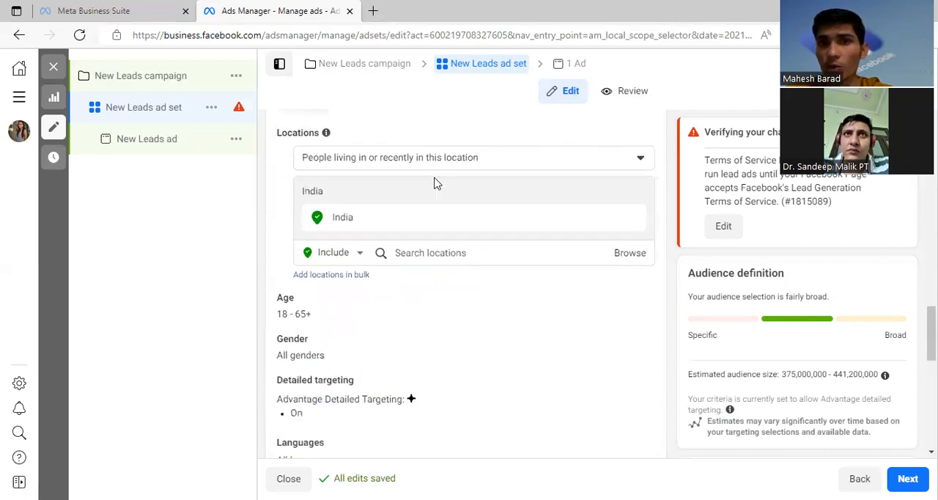
left_click(442, 239)
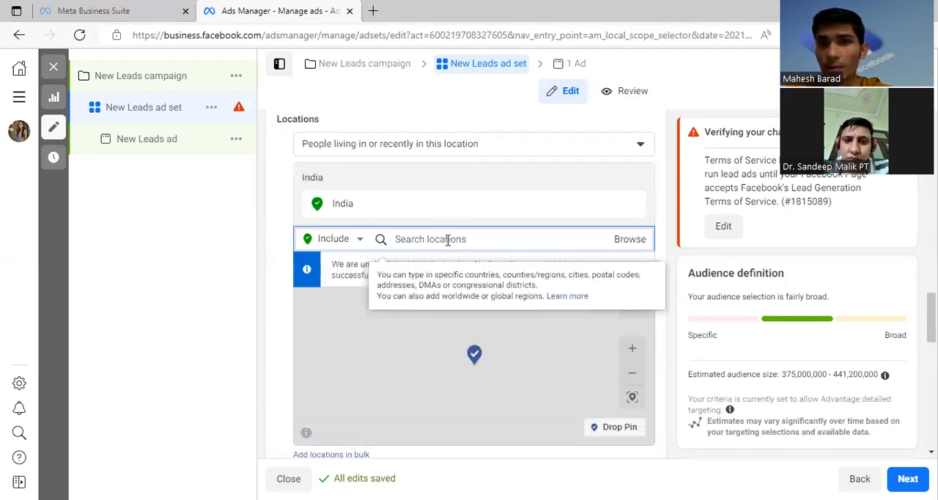
left_click(197, 292)
Step: Open the audience's age and gender settings to show their options, keeping 18 to 65+ and All
scroll(475, 126, "down", 1)
scroll(475, 126, "down", 4)
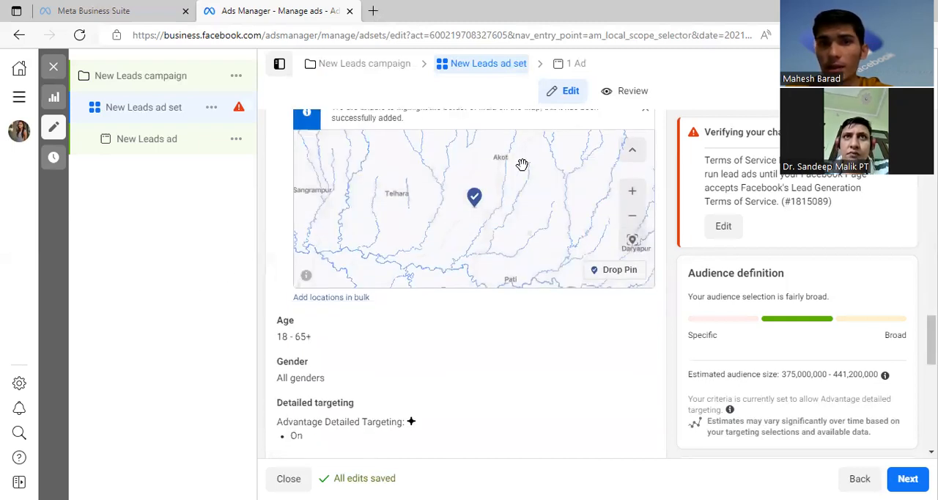
scroll(503, 293, "down", 1)
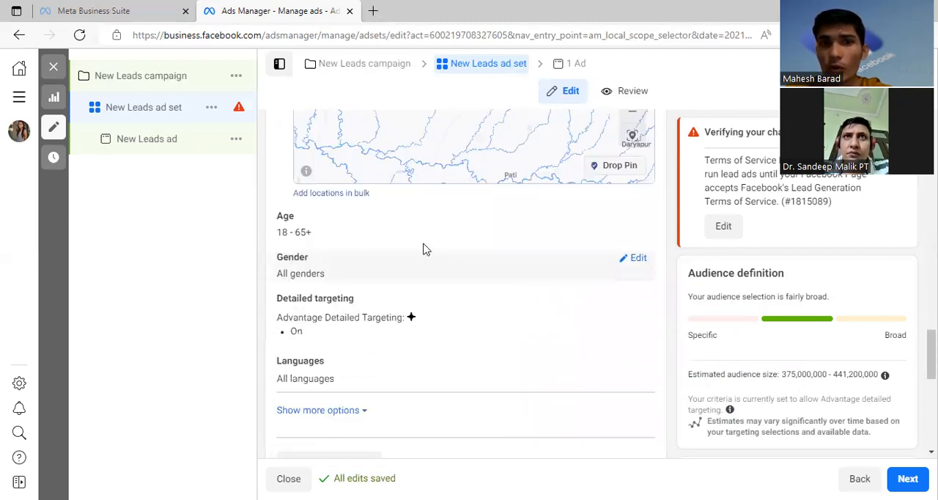
left_click(371, 235)
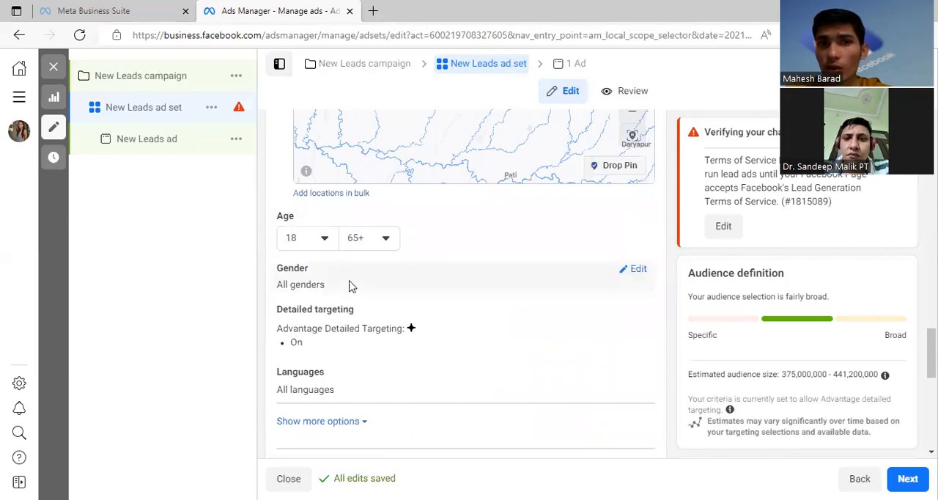
left_click(631, 272)
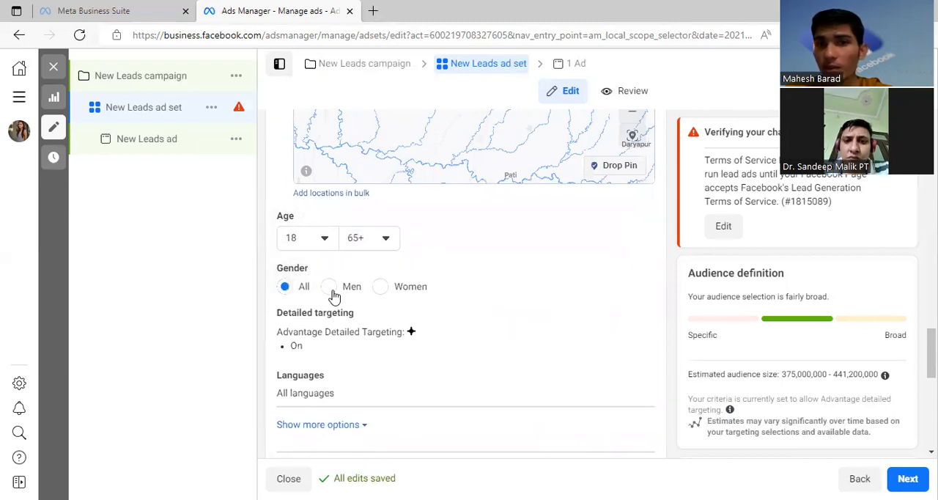
Step: Open the audience's Detailed targeting for editing and turn off Advantage detailed targeting
scroll(526, 266, "down", 2)
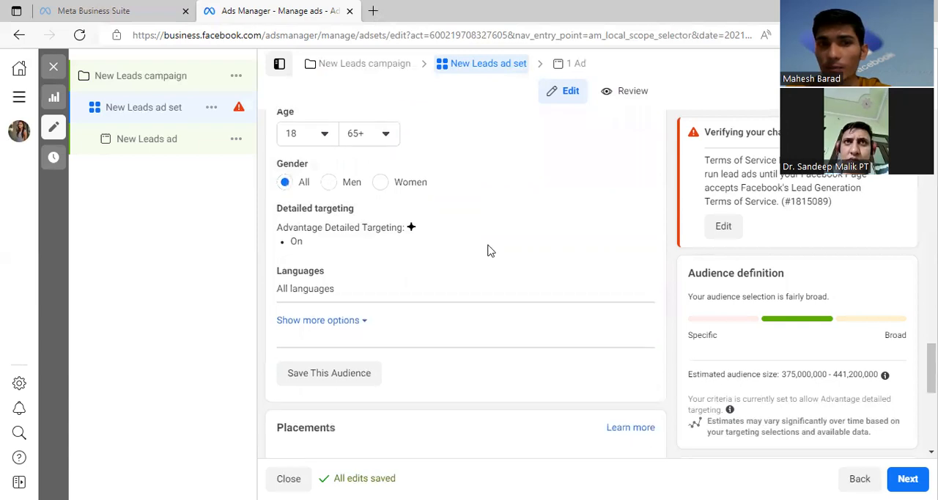
left_click(612, 212)
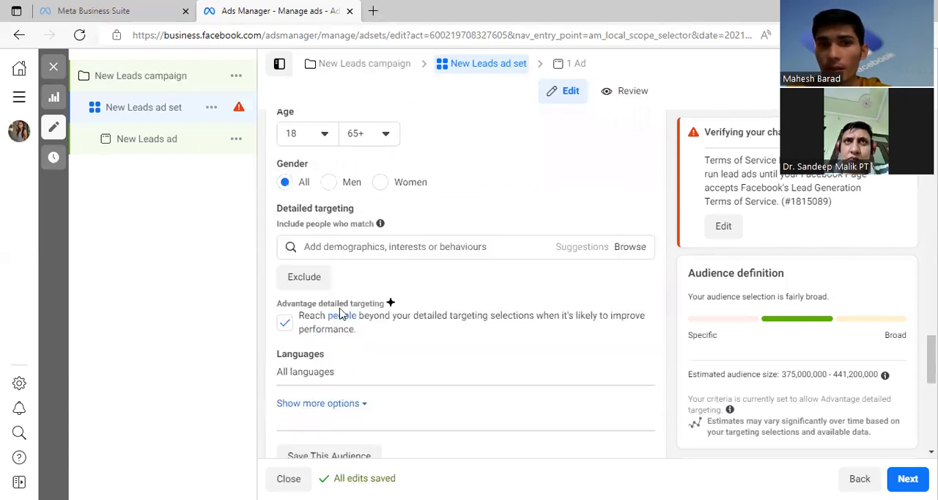
left_click(352, 246)
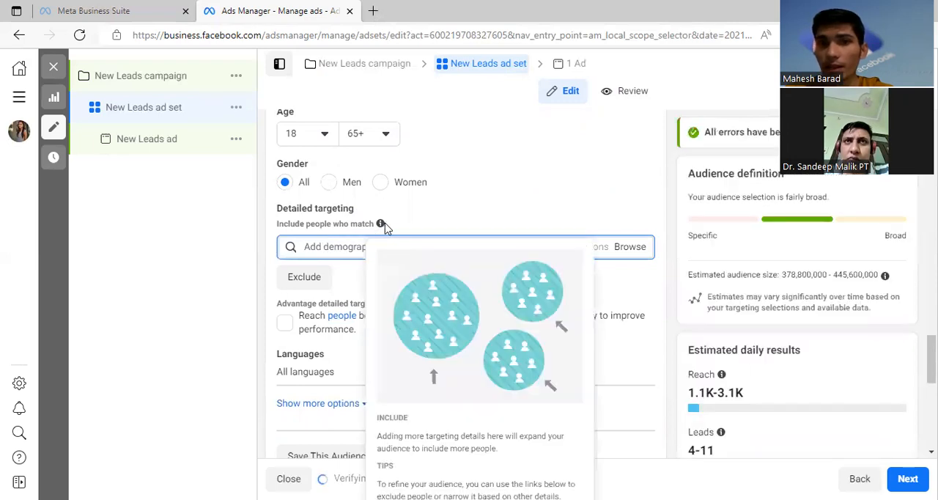
left_click(430, 224)
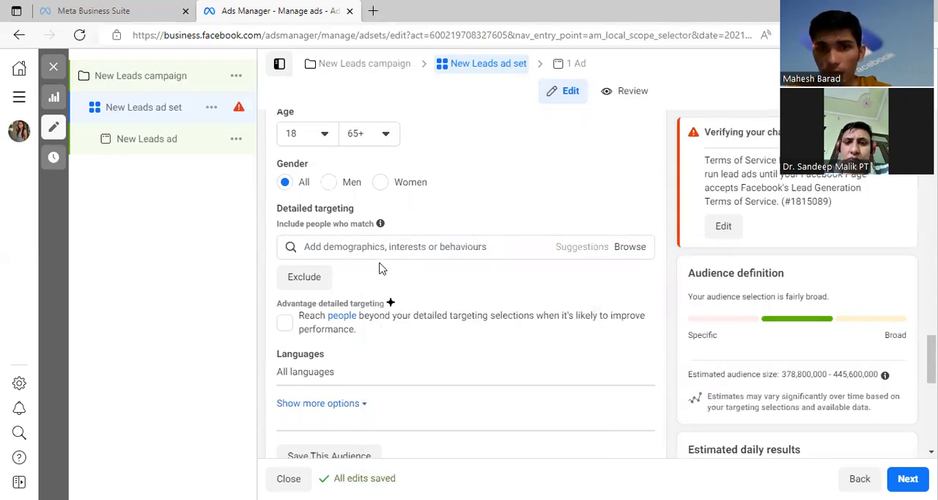
Step: Examine the Manual placements option in the ad set's Placements section
scroll(494, 329, "down", 8)
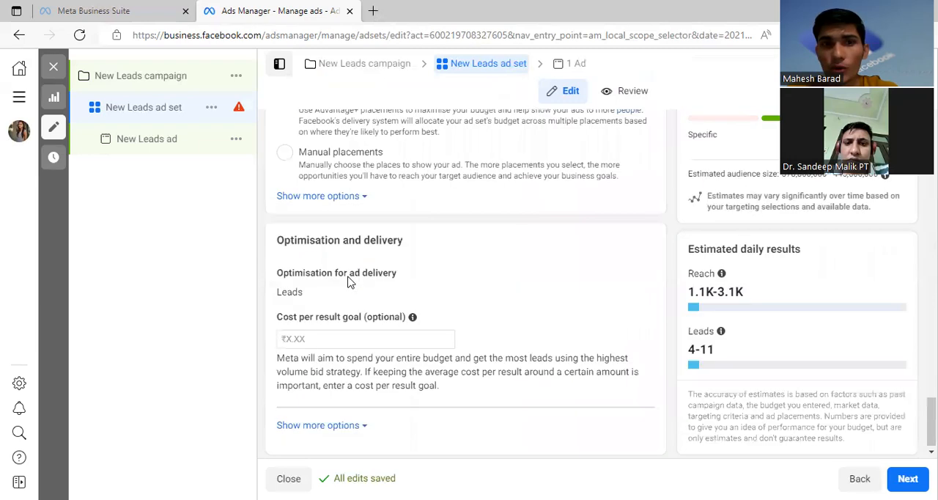
left_click_drag(378, 151, 299, 147)
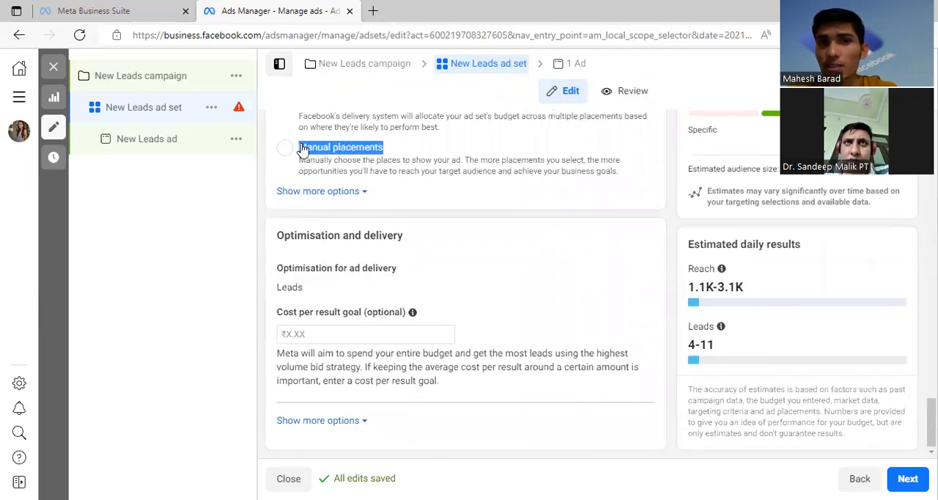
left_click(174, 298)
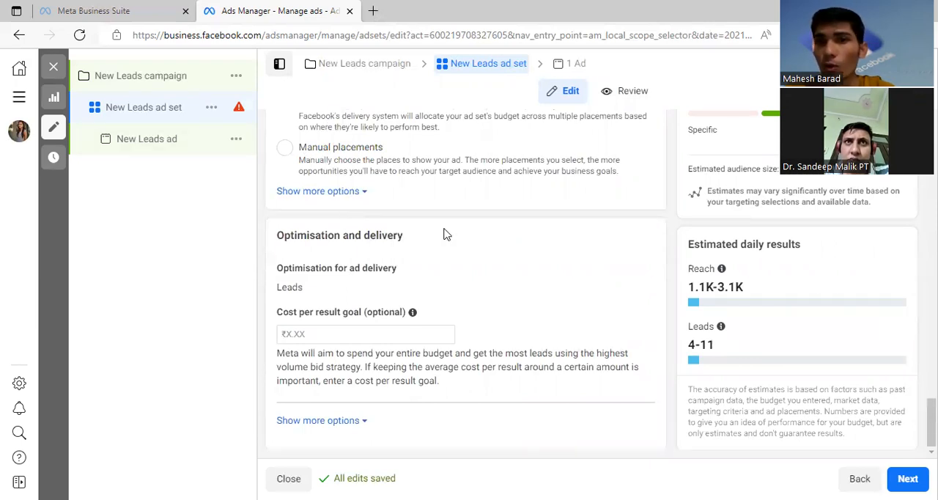
Step: Examine the Optimisation and delivery section and its ad delivery optimisation choices, keeping Leads
left_click_drag(278, 236, 408, 237)
left_click(431, 248)
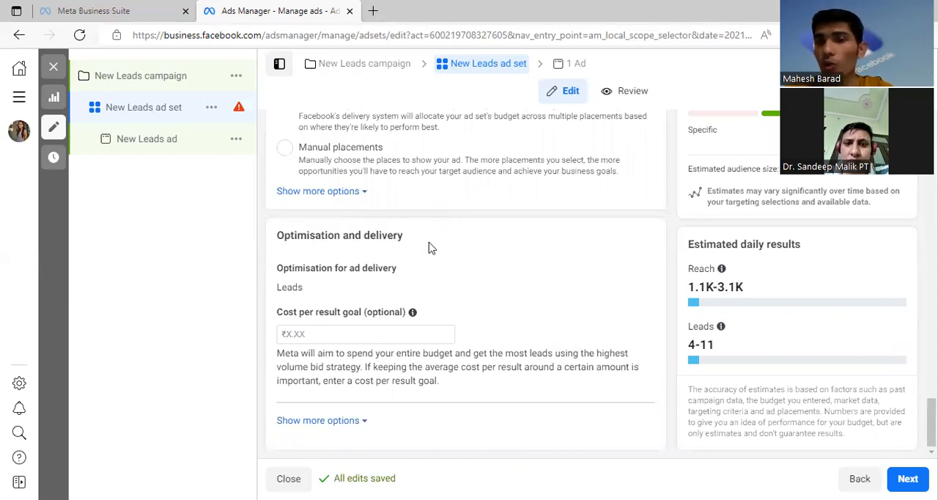
left_click(460, 308)
left_click(306, 292)
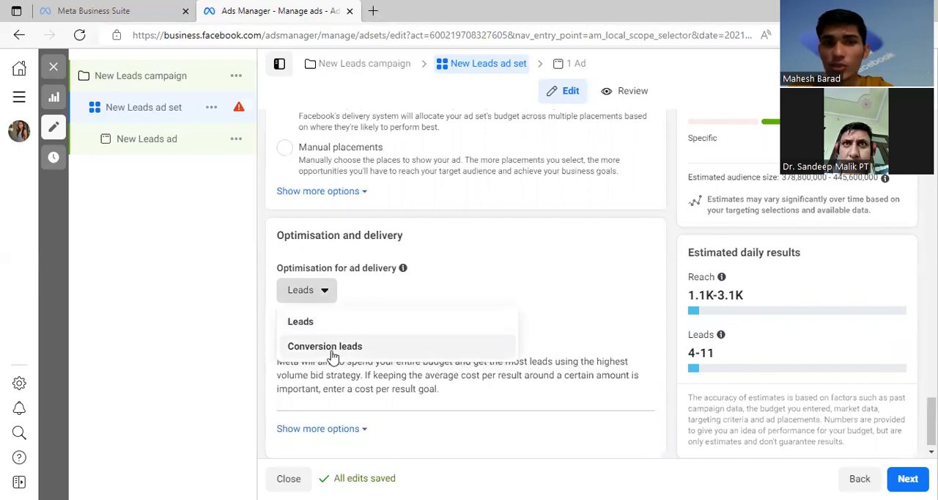
left_click(266, 294)
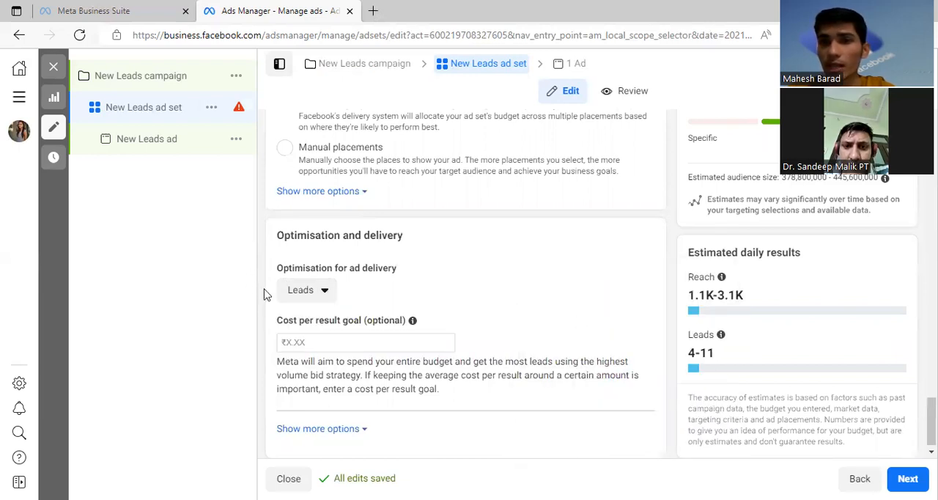
left_click_drag(279, 236, 411, 238)
left_click(449, 258)
Step: Look back over the ad set's placements, location search, budget, age and gender, and optimisation settings
scroll(440, 259, "up", 2)
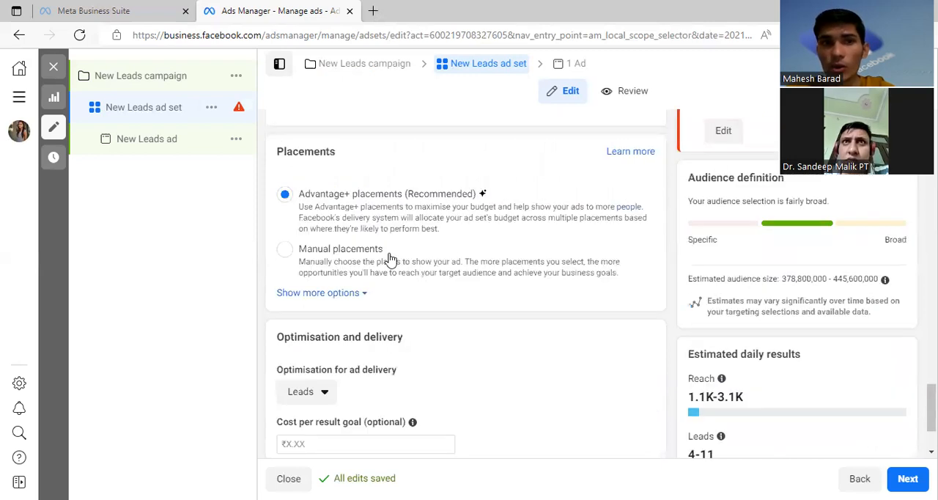
scroll(329, 314, "up", 1)
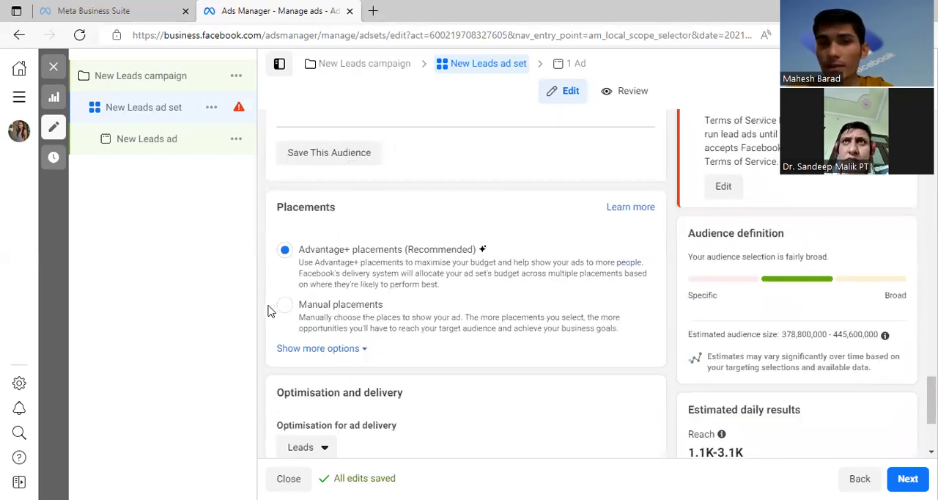
scroll(439, 315, "down", 2)
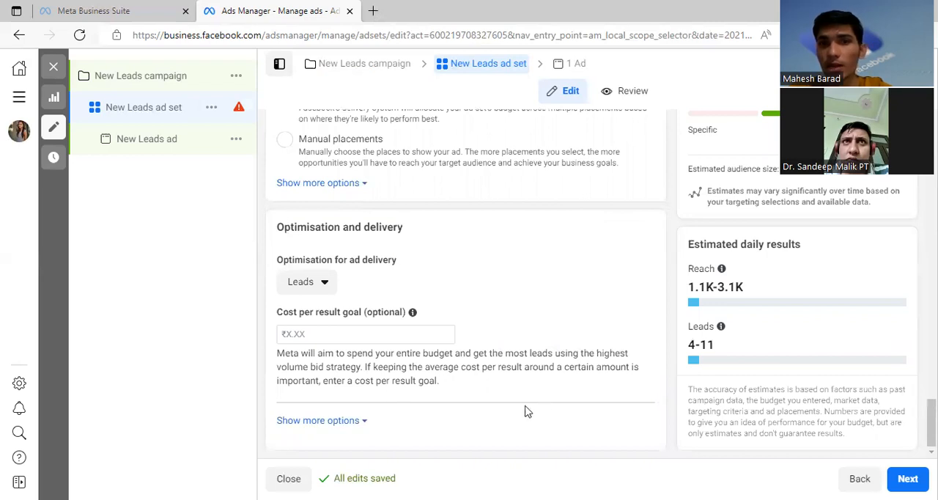
scroll(527, 355, "up", 2)
scroll(528, 354, "up", 2)
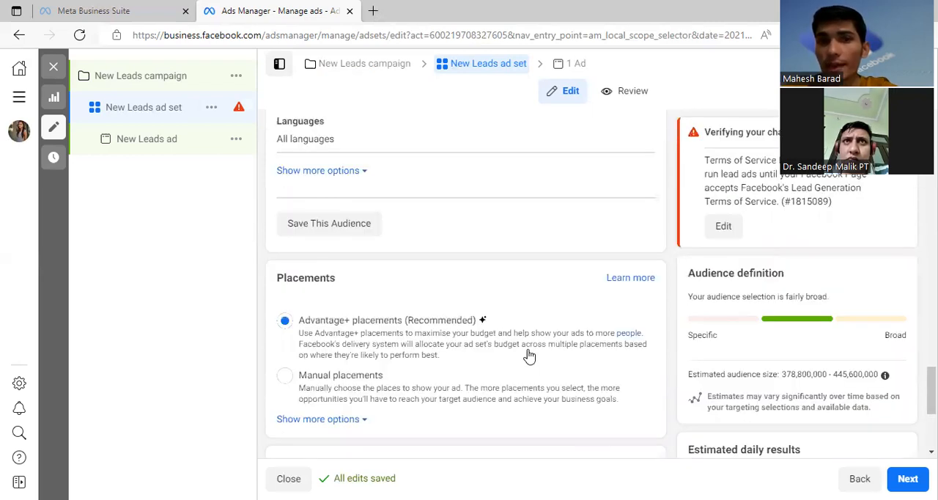
scroll(531, 354, "up", 5)
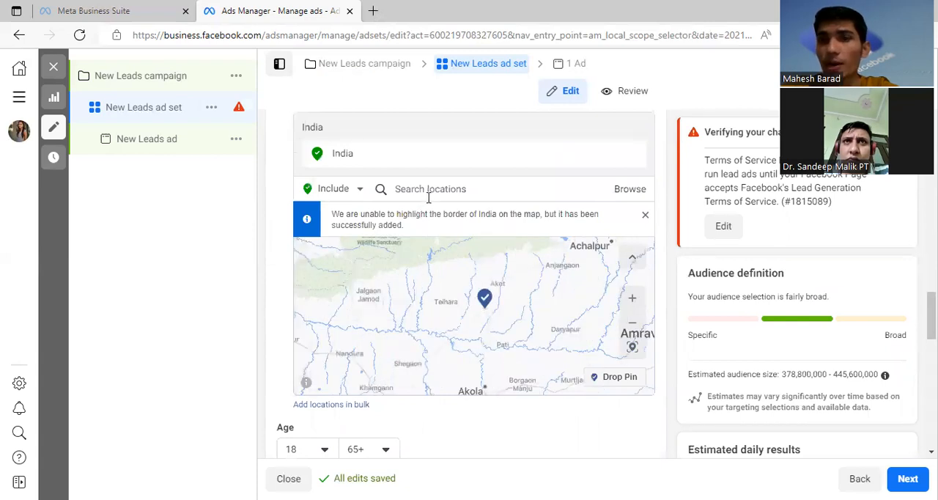
left_click(429, 191)
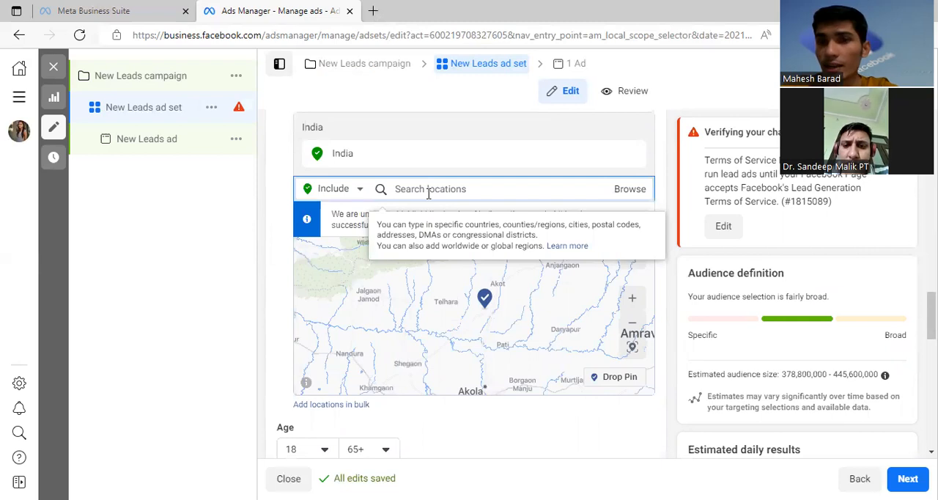
scroll(723, 298, "up", 10)
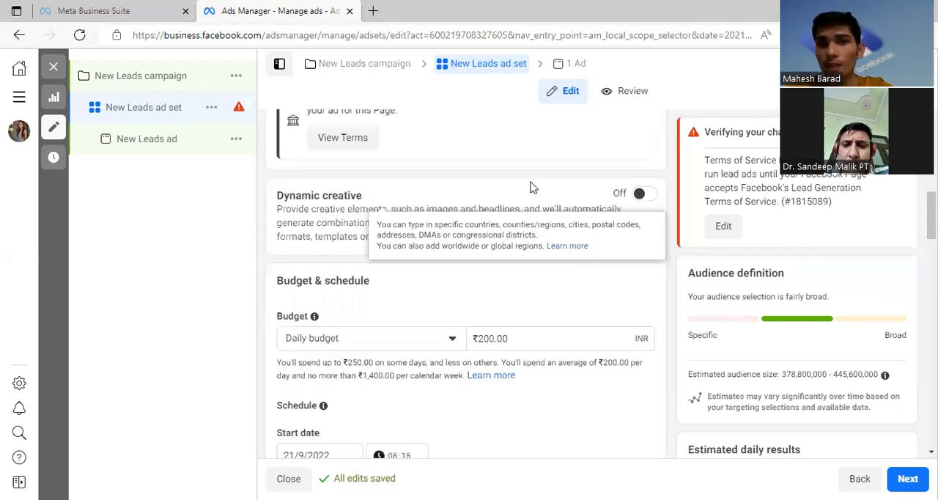
scroll(638, 362, "down", 10)
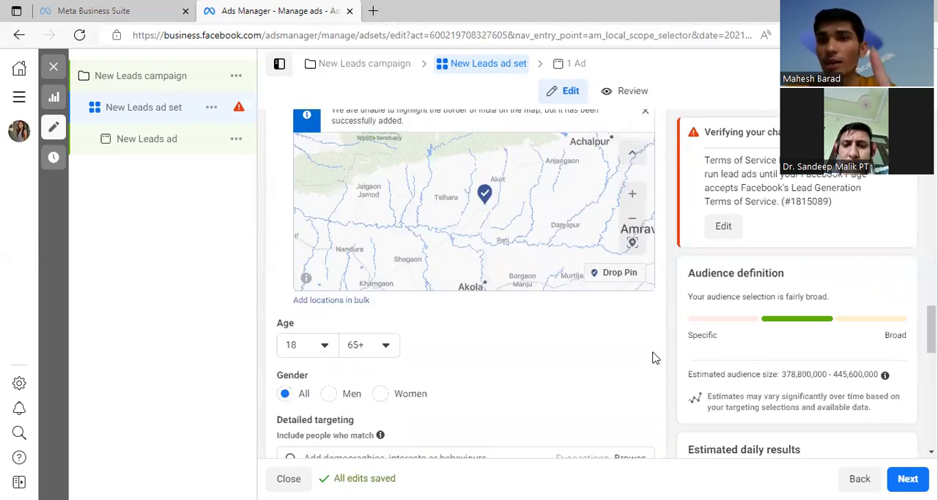
scroll(665, 359, "down", 10)
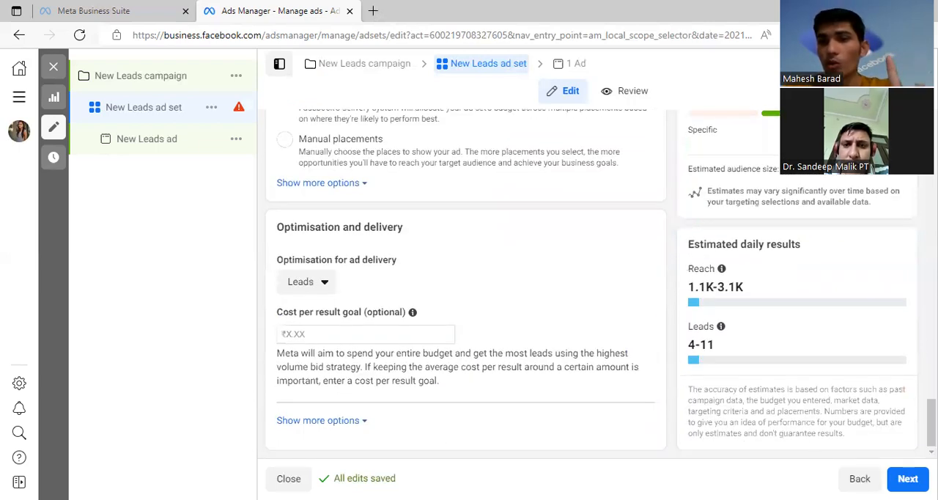
Step: Continue to the ad settings and review the Identity, Ad setup and format sections
left_click(907, 478)
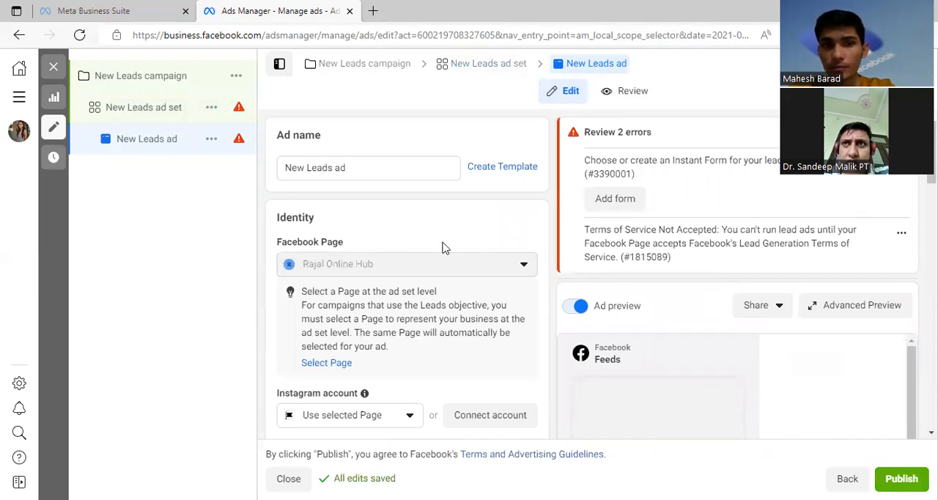
scroll(359, 224, "down", 3)
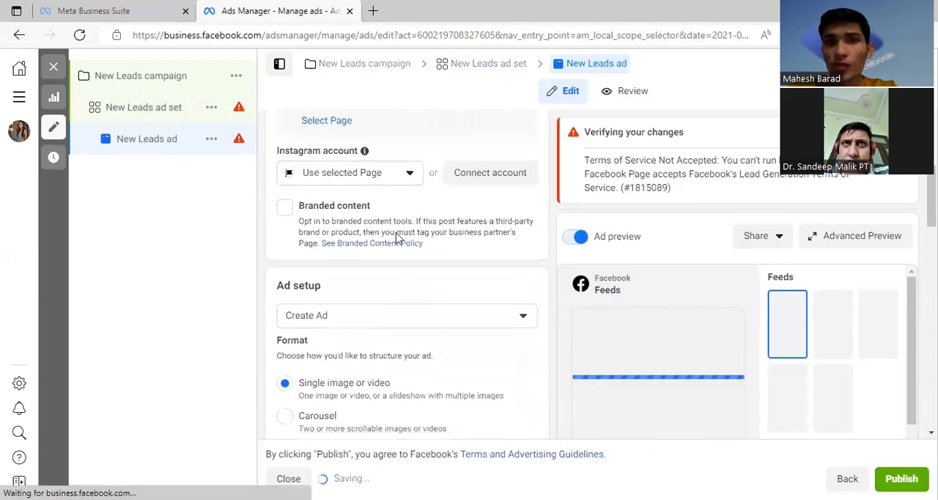
scroll(396, 236, "up", 2)
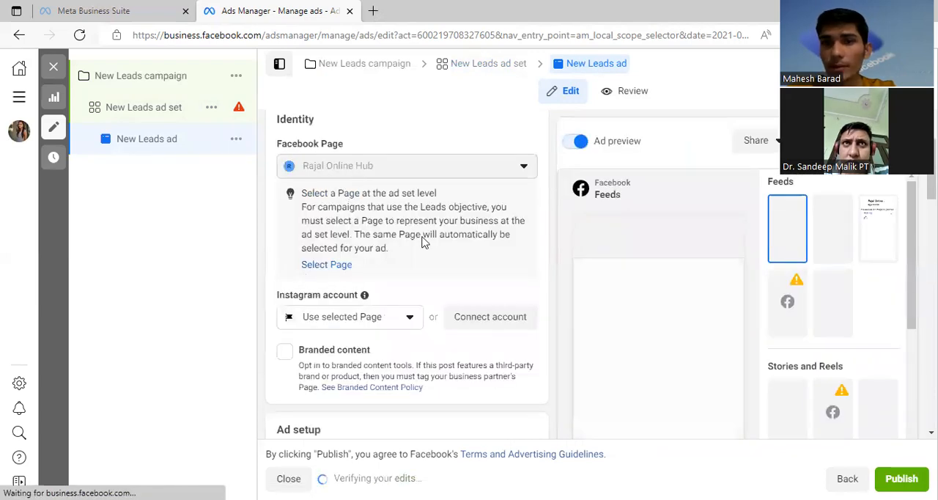
scroll(432, 269, "down", 3)
scroll(396, 270, "down", 1)
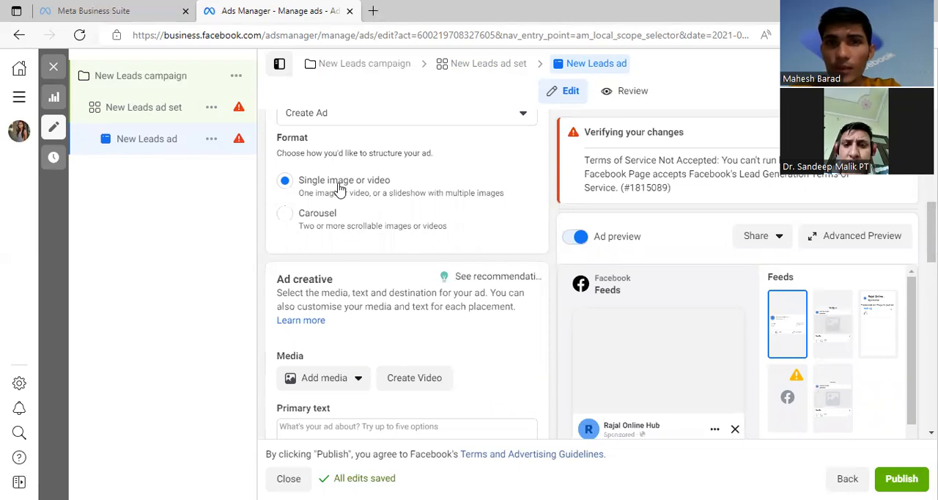
Step: Examine the ad's format choices and the image and video options for adding media in the Ad creative section
scroll(347, 181, "down", 1)
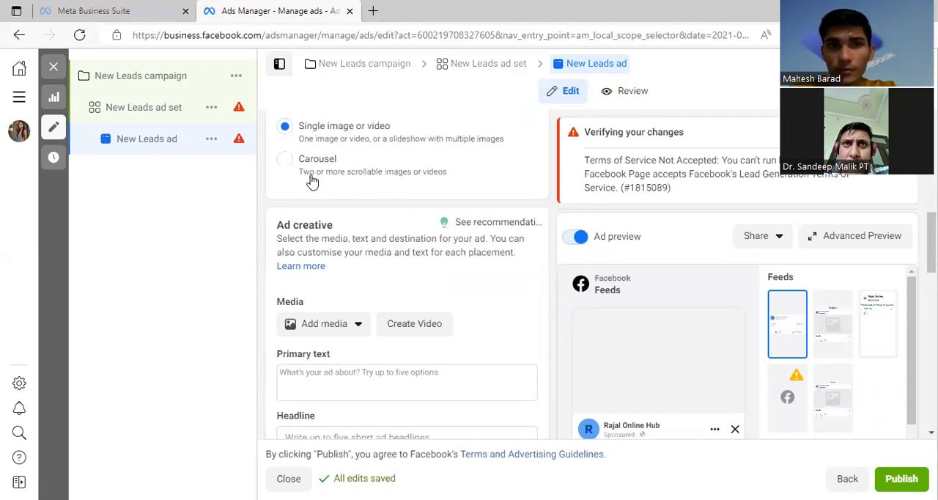
scroll(343, 261, "down", 1)
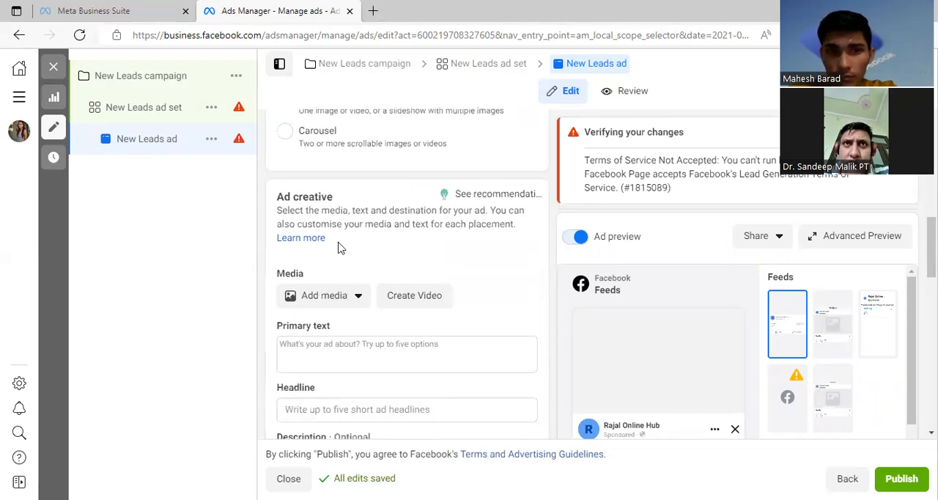
scroll(339, 247, "down", 1)
left_click_drag(276, 131, 355, 137)
left_click(368, 183)
scroll(367, 187, "down", 1)
left_click(330, 182)
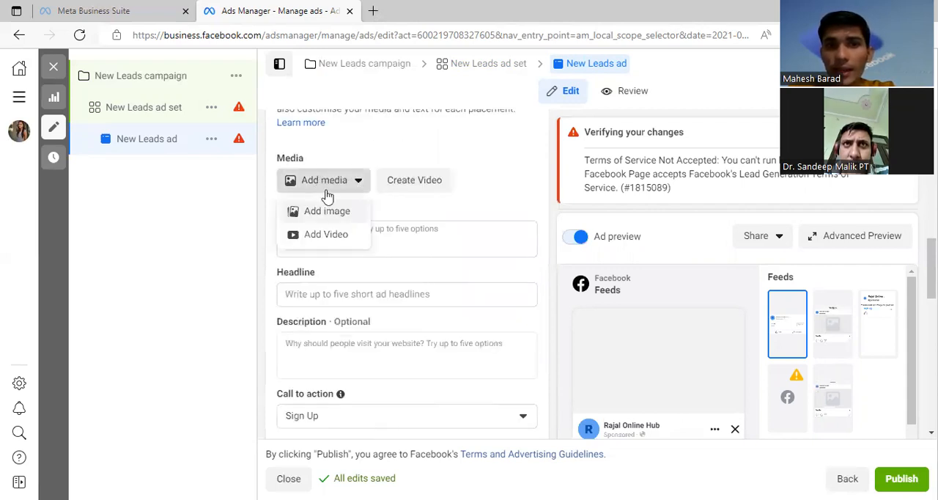
left_click(319, 236)
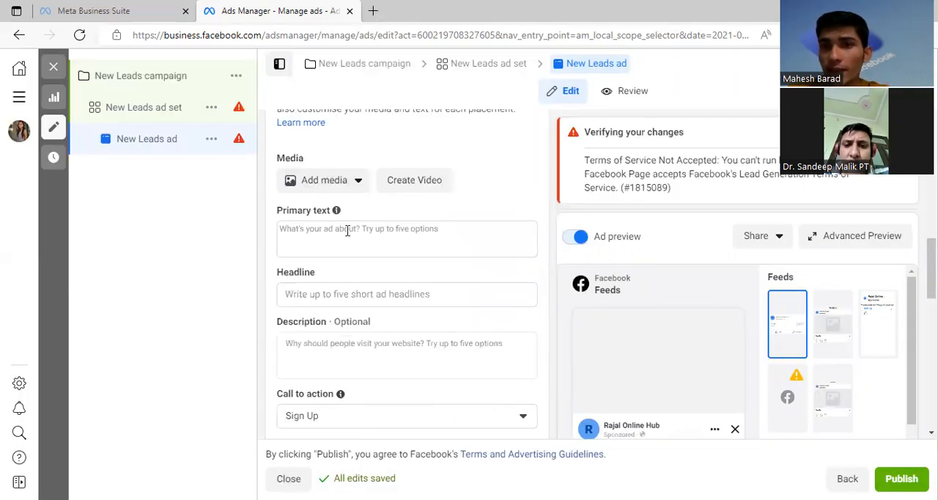
Step: Examine the Primary text and Headline fields and the Call to action choices, keeping Sign Up
left_click(347, 230)
left_click(491, 198)
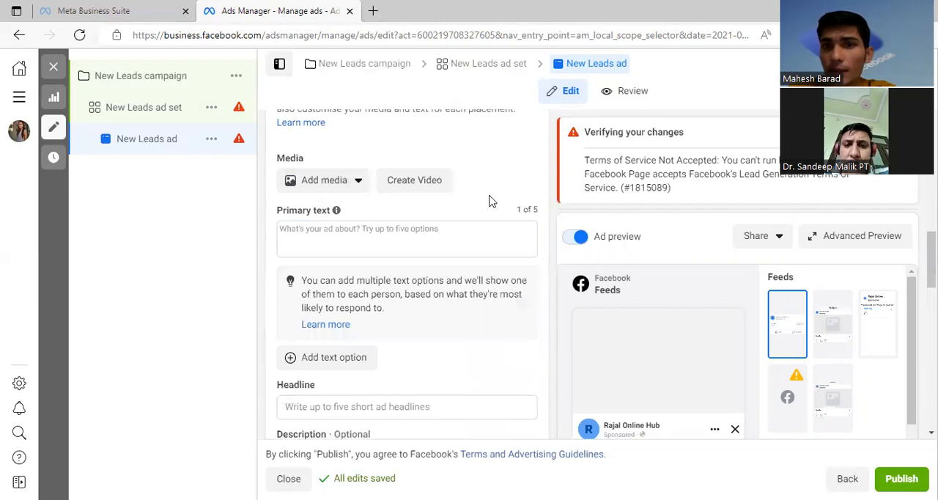
left_click(347, 237)
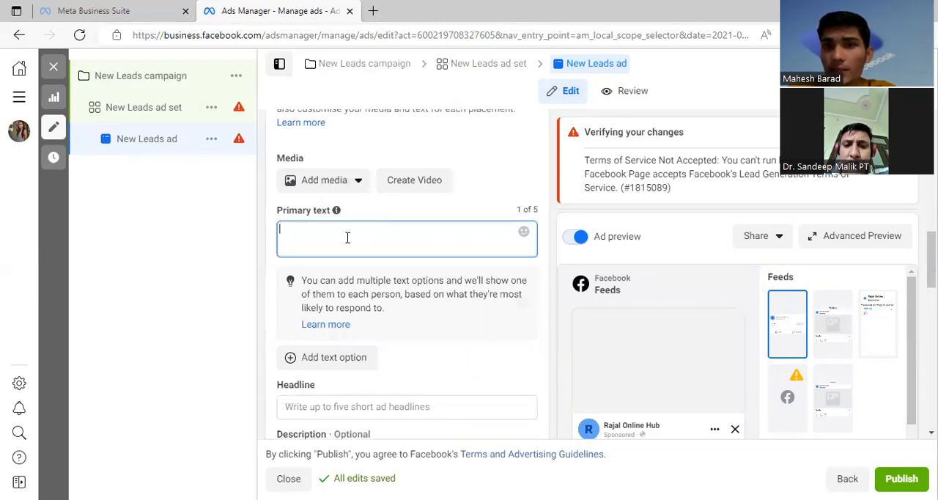
left_click(473, 202)
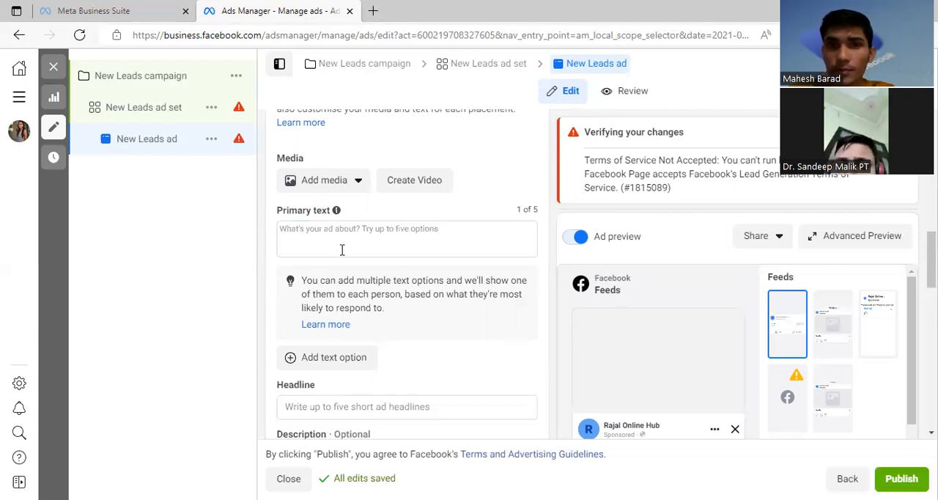
scroll(395, 248, "down", 2)
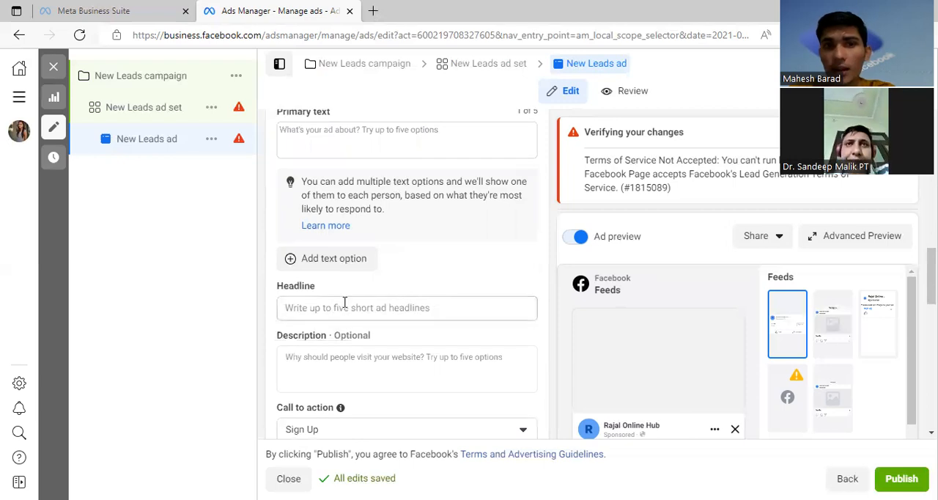
left_click(337, 308)
left_click(400, 262)
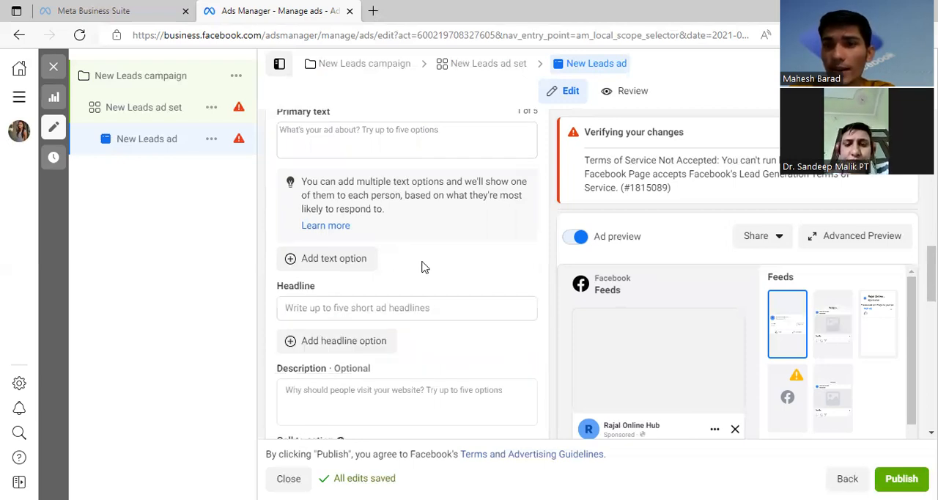
scroll(423, 265, "down", 4)
left_click(335, 270)
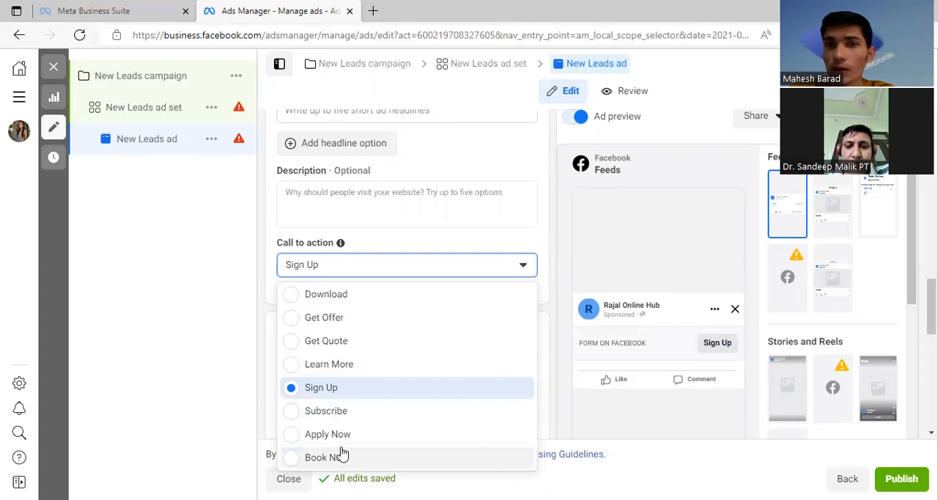
left_click(383, 249)
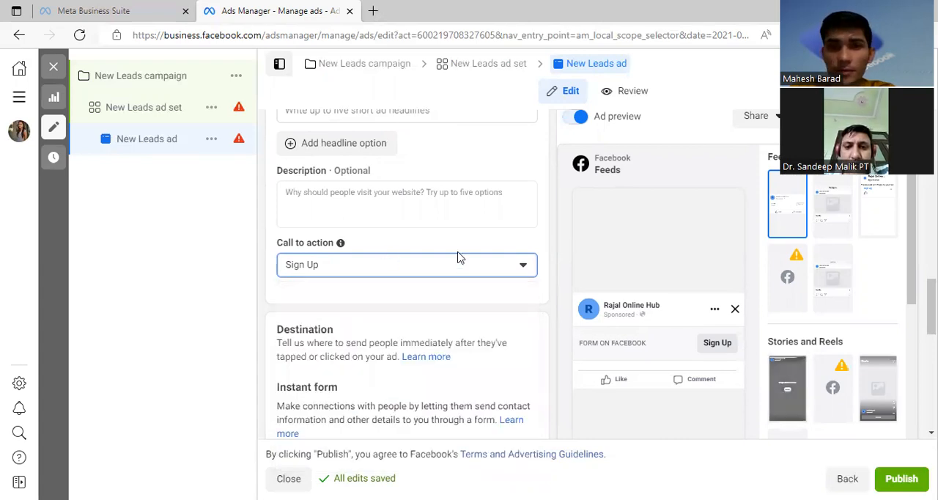
Step: Review the Destination and Tracking sections and page through the preview of the Special Birthday Offer form
scroll(452, 360, "down", 5)
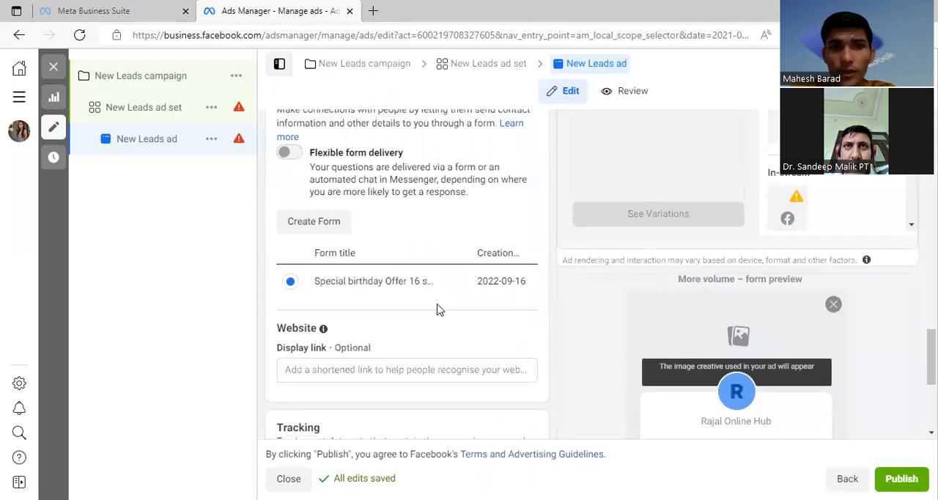
scroll(429, 285, "down", 2)
scroll(732, 331, "down", 2)
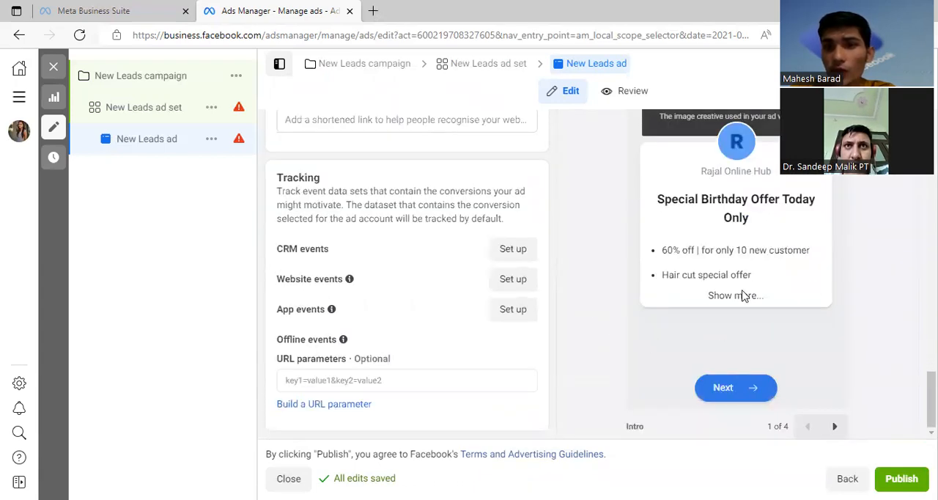
left_click(732, 297)
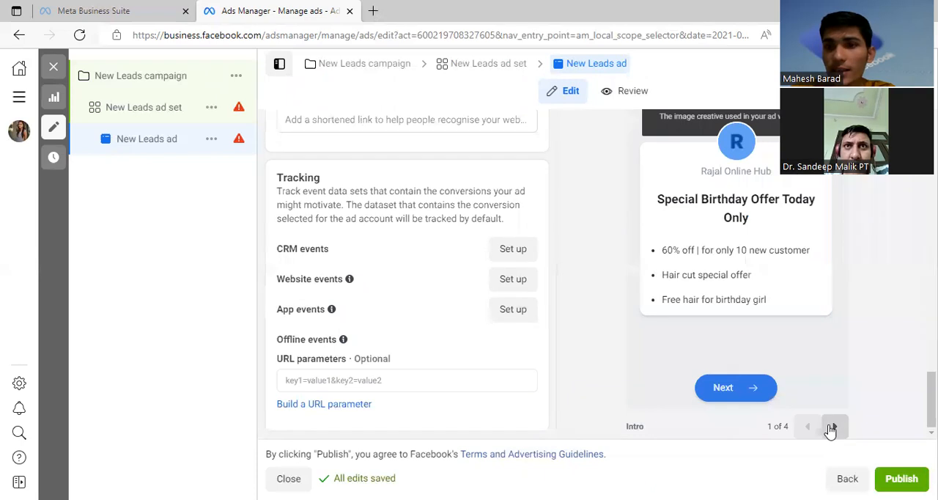
left_click(833, 427)
left_click(833, 427)
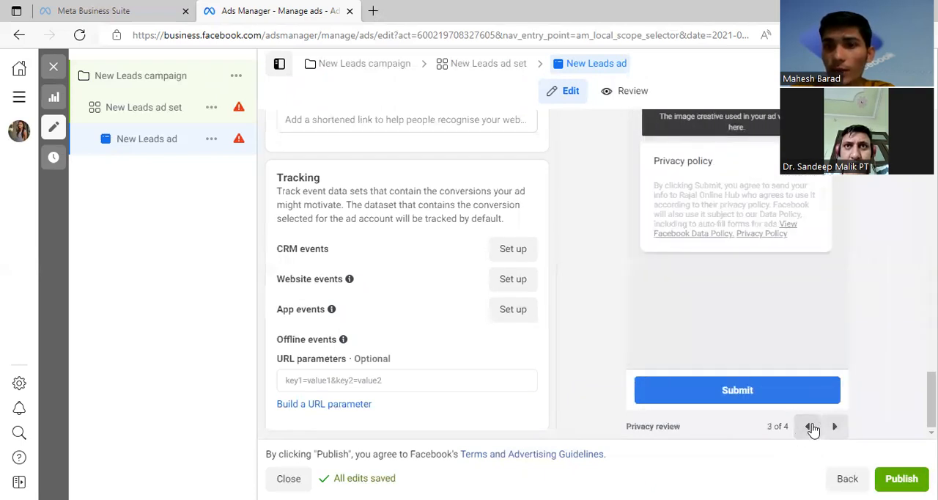
left_click(809, 427)
left_click(809, 427)
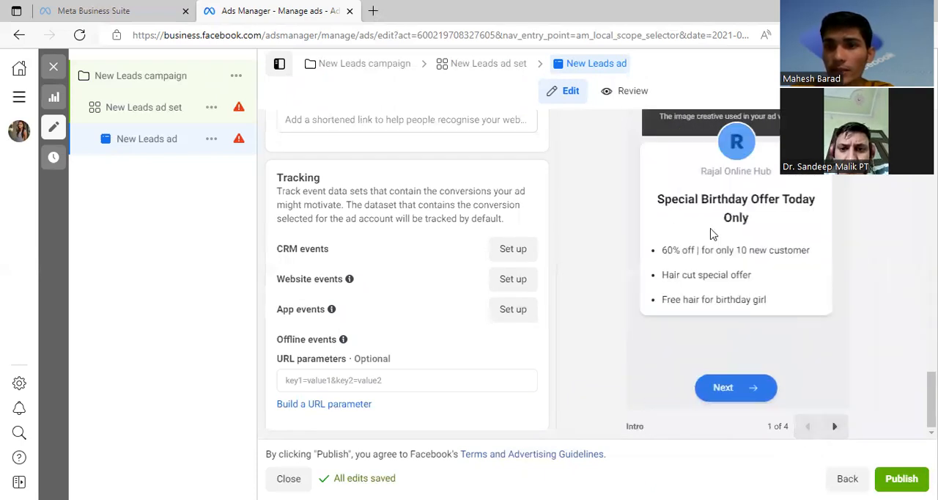
scroll(729, 275, "up", 2)
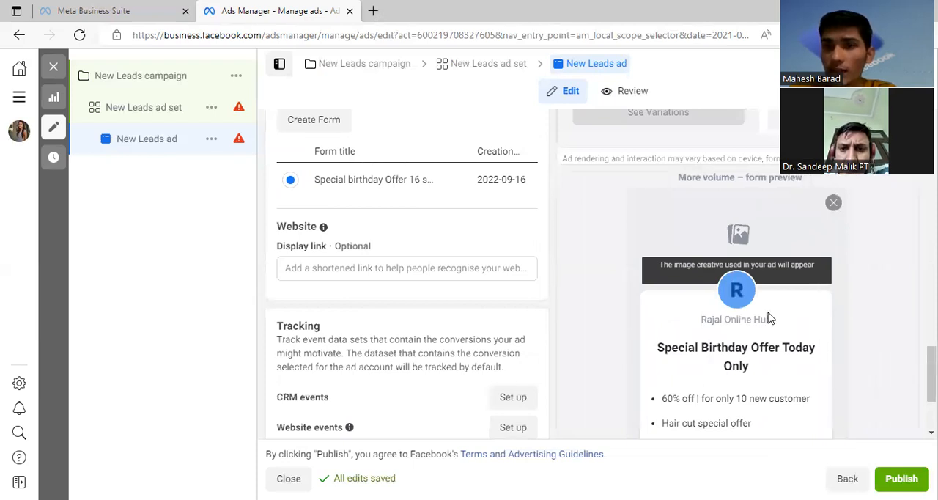
scroll(760, 320, "down", 1)
scroll(738, 313, "up", 1)
scroll(783, 260, "down", 2)
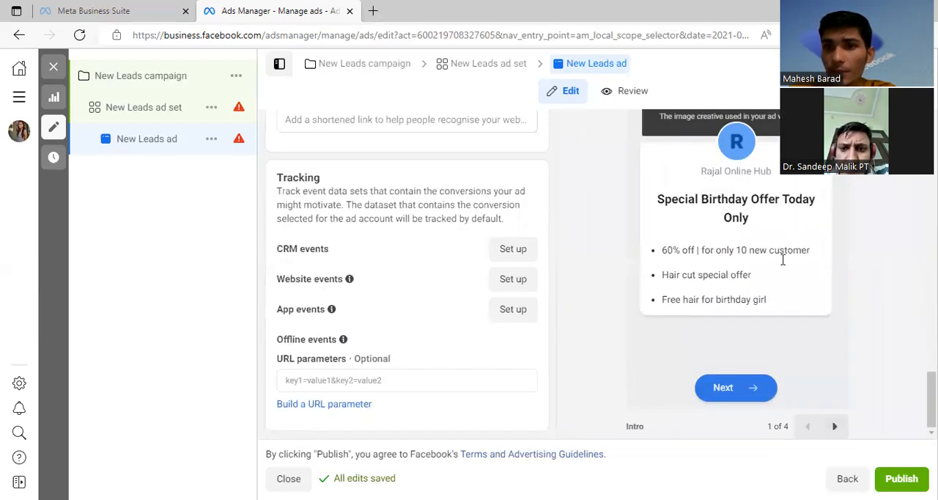
scroll(762, 286, "up", 1)
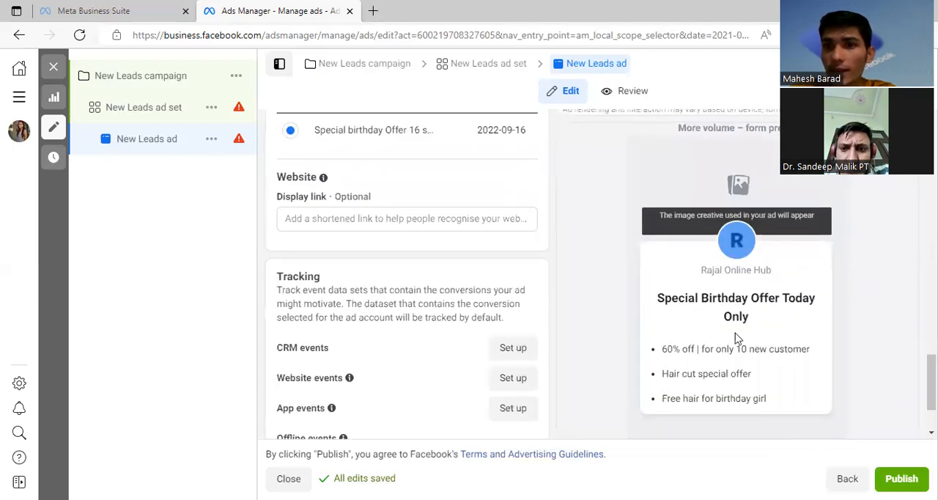
Step: Review the Instant form section and the ad's upper sections, and return to the New Leads campaign settings
scroll(716, 341, "up", 3)
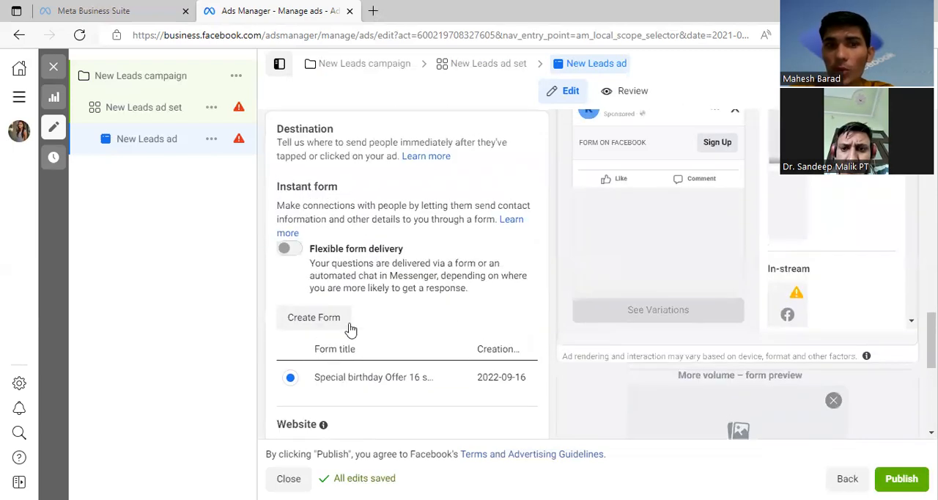
scroll(425, 315, "down", 5)
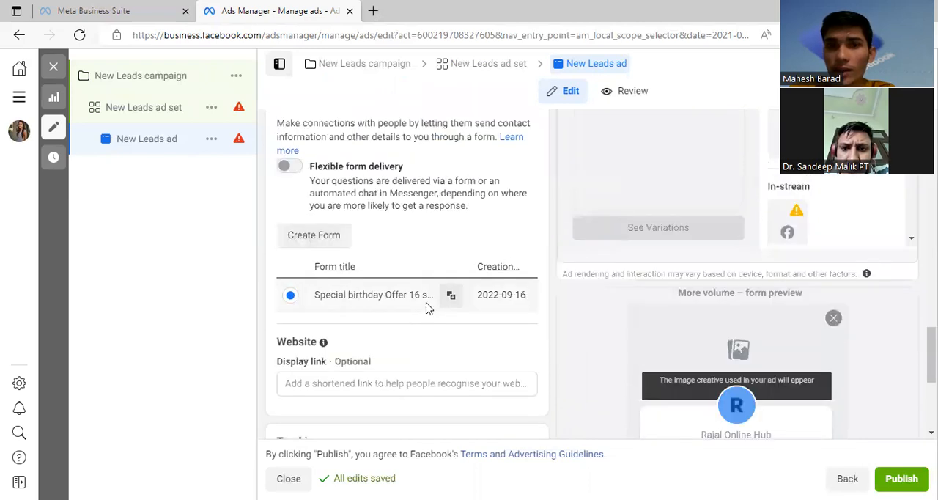
scroll(432, 399, "up", 3)
scroll(425, 315, "up", 8)
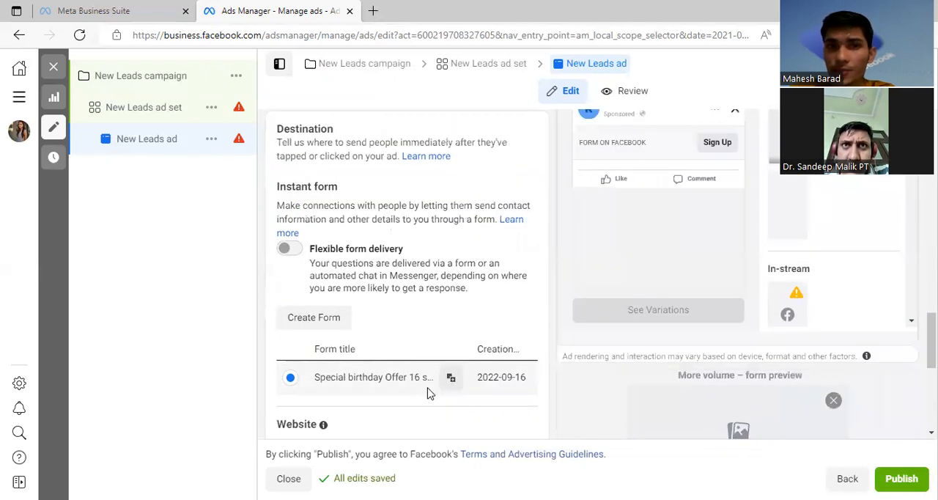
scroll(401, 289, "up", 3)
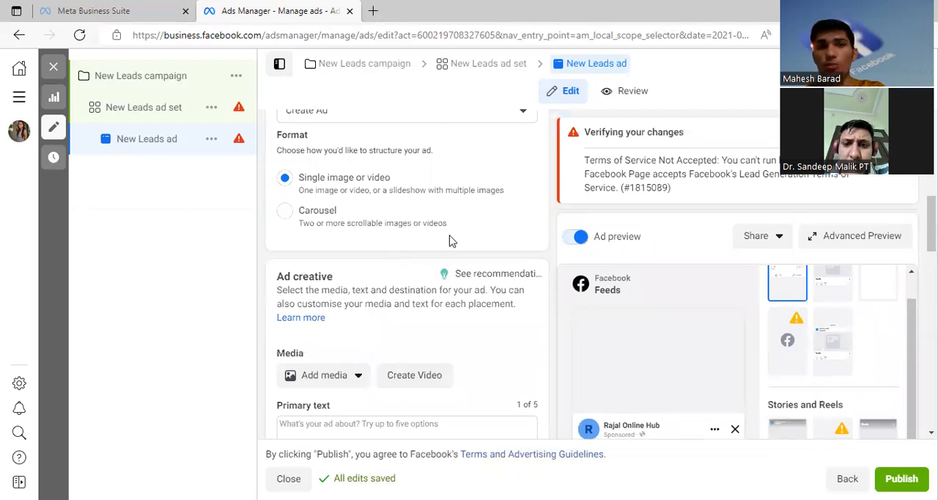
scroll(451, 241, "up", 8)
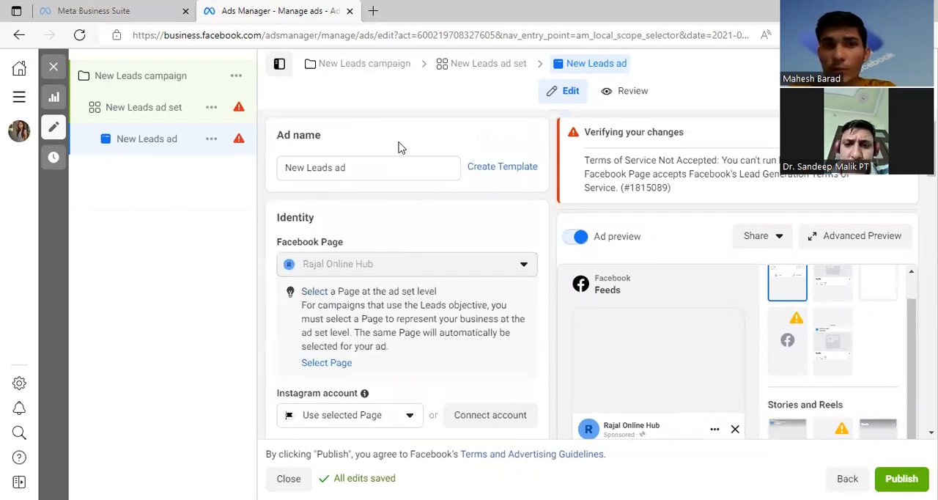
left_click(156, 83)
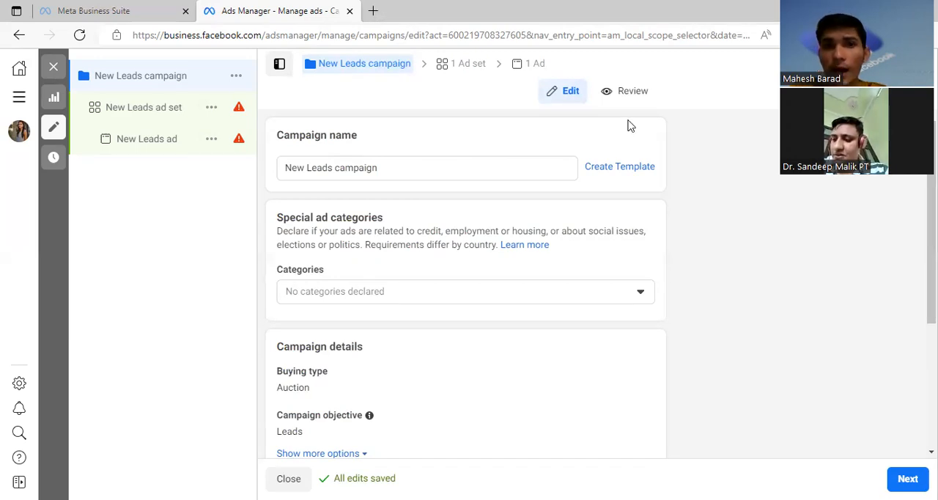
left_click(380, 71)
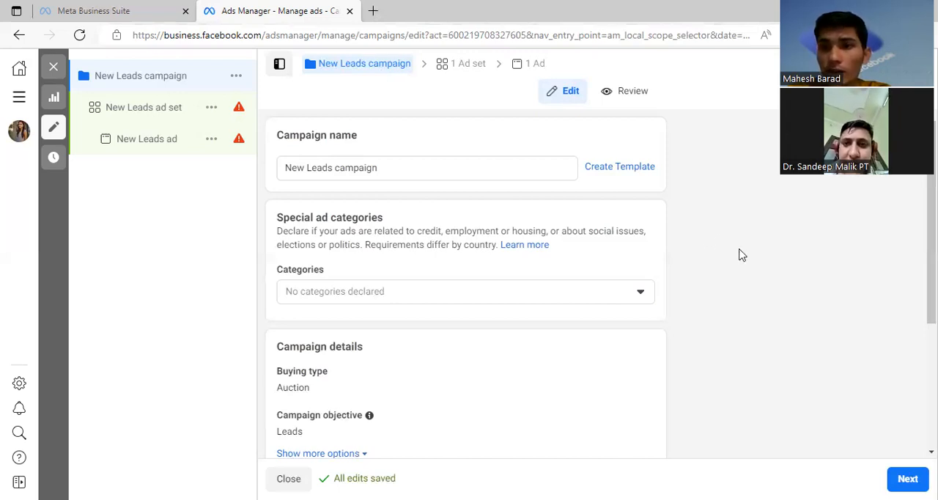
Step: Open the campaign's ad set and rename it New Leads ad set -1
left_click(460, 65)
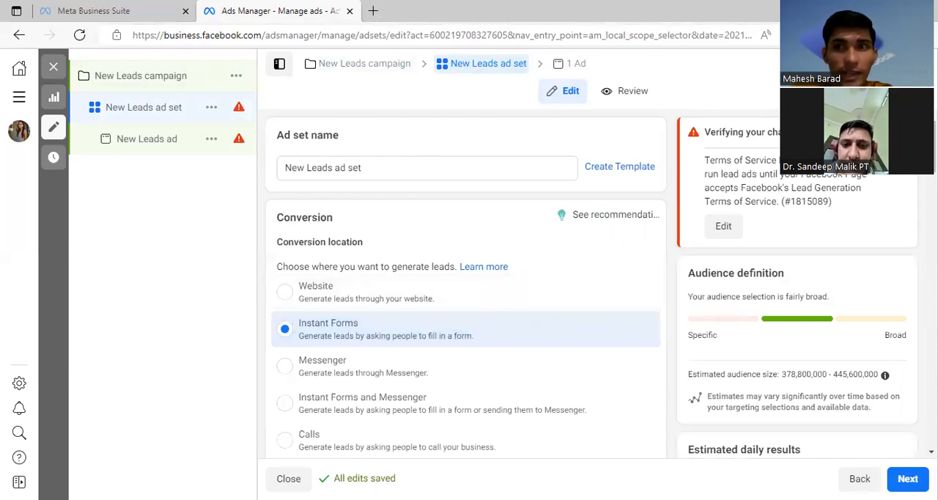
left_click(381, 164)
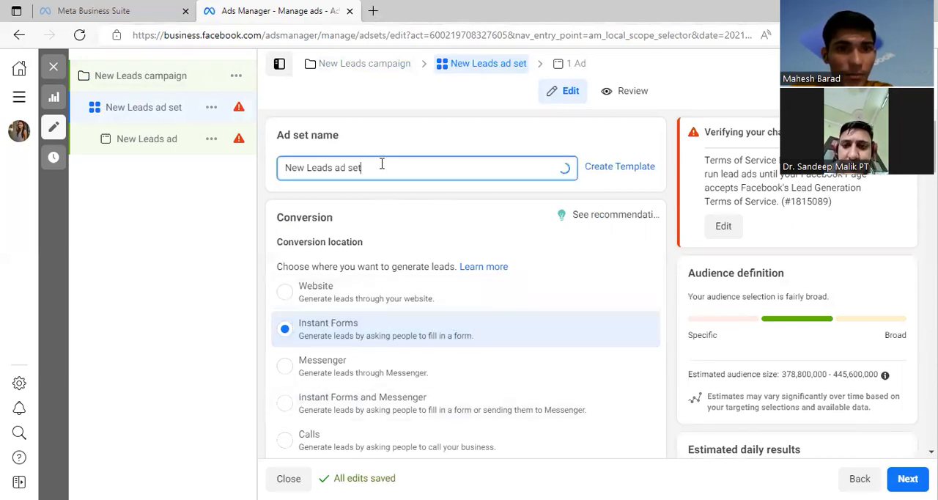
type("-")
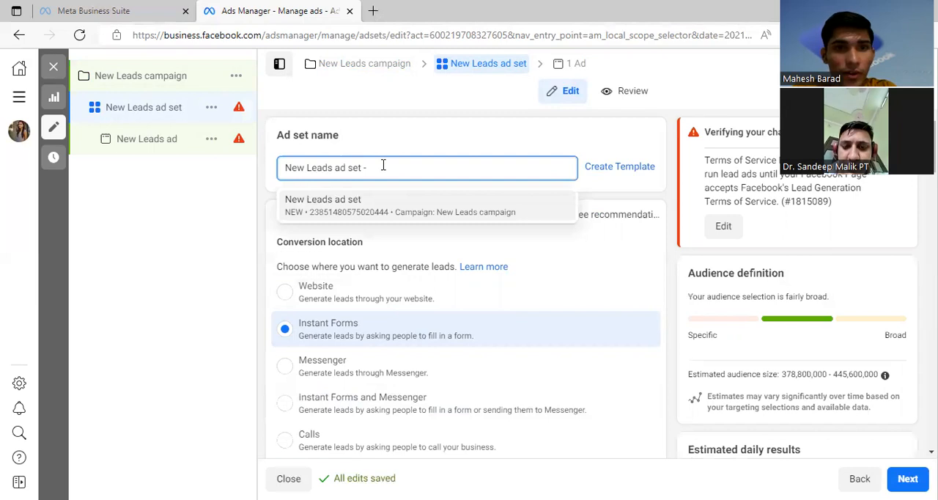
type("1")
left_click(414, 145)
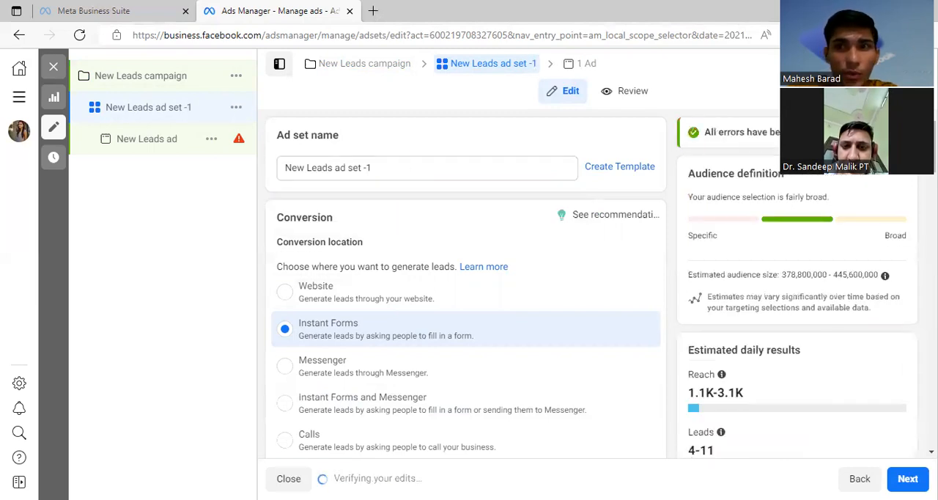
Step: Duplicate New Leads ad set -1 and rename the copy New Leads ad set -2
left_click(916, 64)
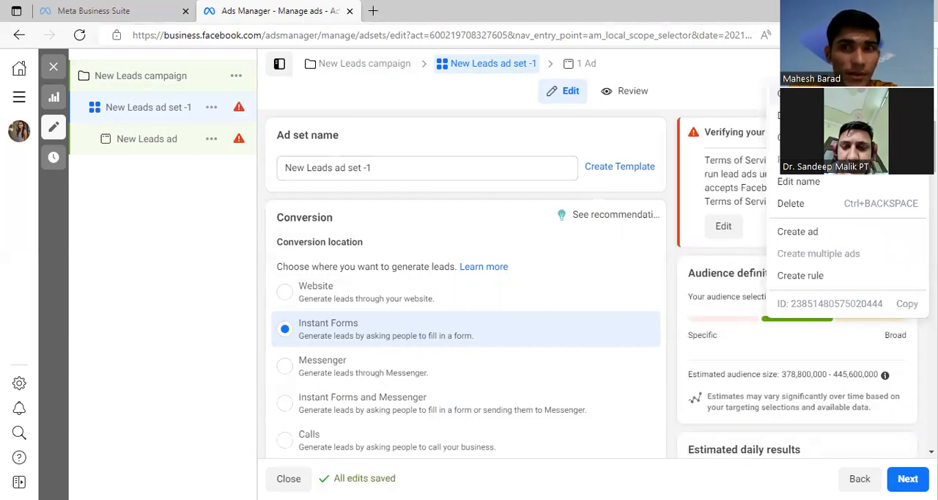
left_click(814, 94)
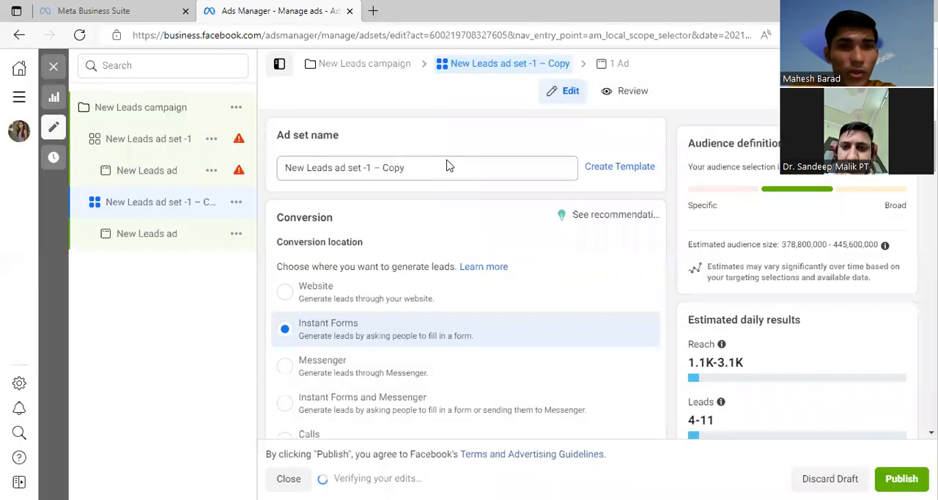
left_click(430, 167)
key("BackSpace")
key("BackSpace")
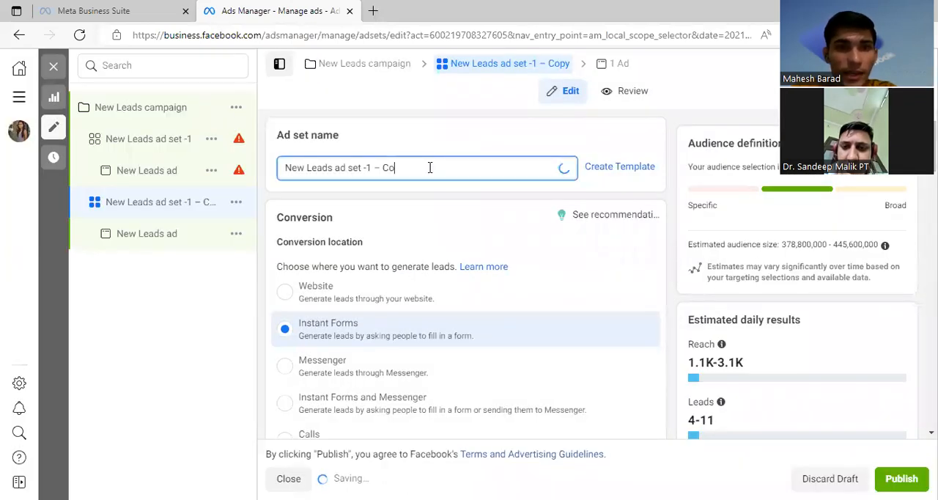
key("BackSpace")
key("BackSpace")
key("BackSpace")
key("BackSpace")
key("BackSpace")
key("BackSpace")
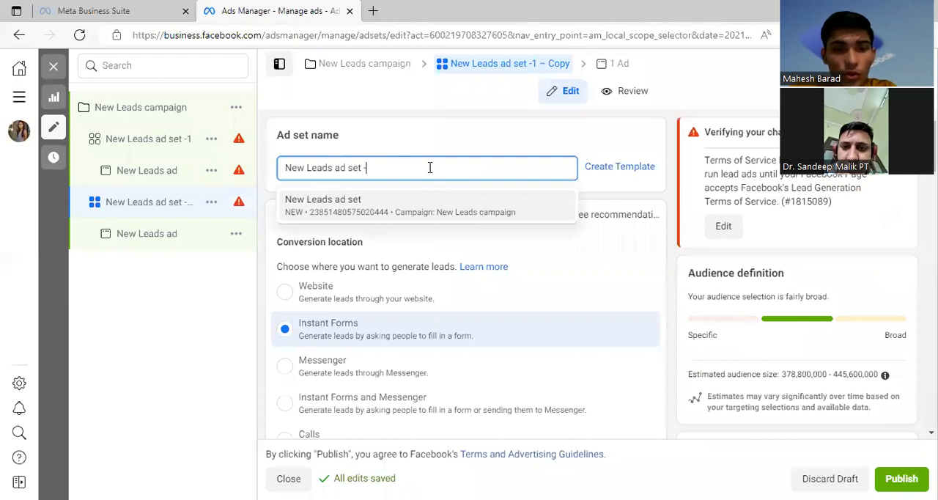
type("2")
left_click(422, 143)
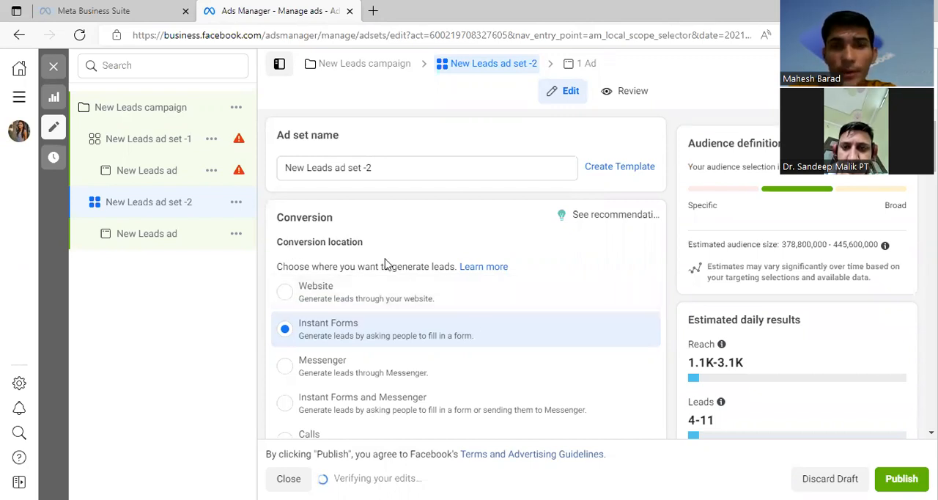
Step: Review the budget, schedule and audience settings of New Leads ad set -2, and open its ad
scroll(445, 331, "down", 10)
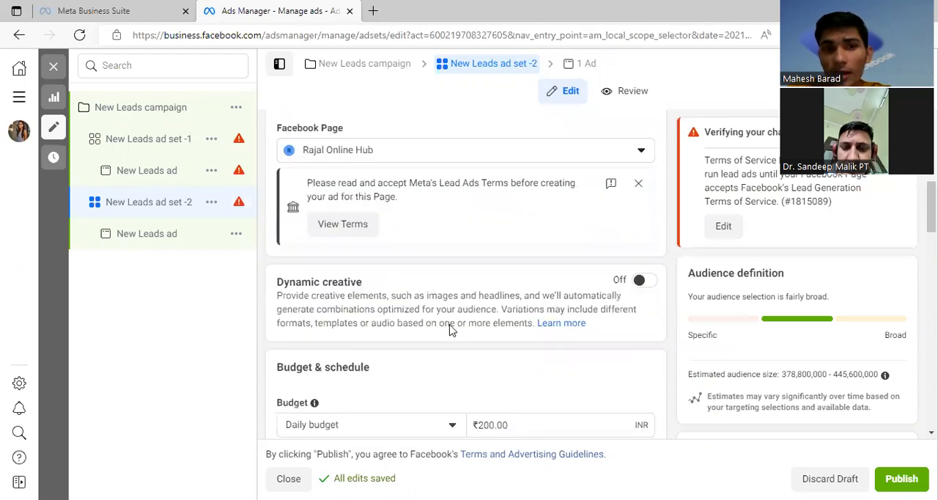
scroll(451, 329, "down", 6)
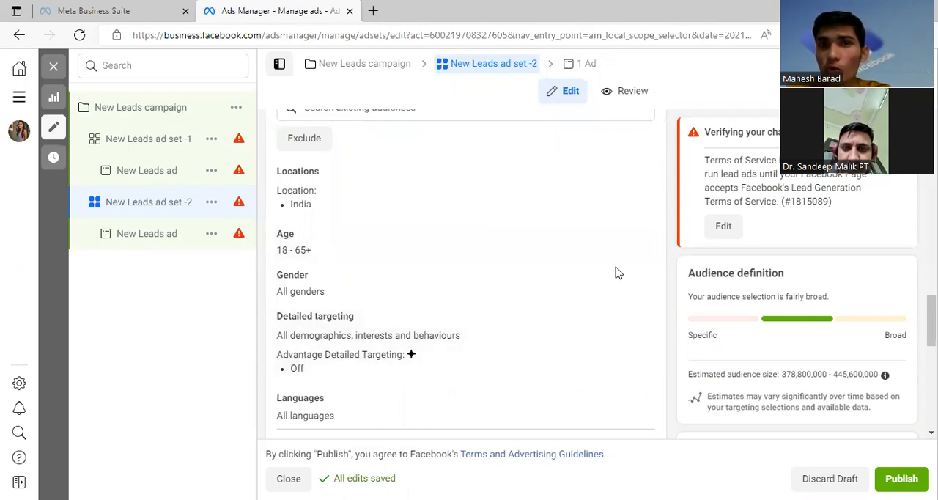
scroll(553, 329, "up", 7)
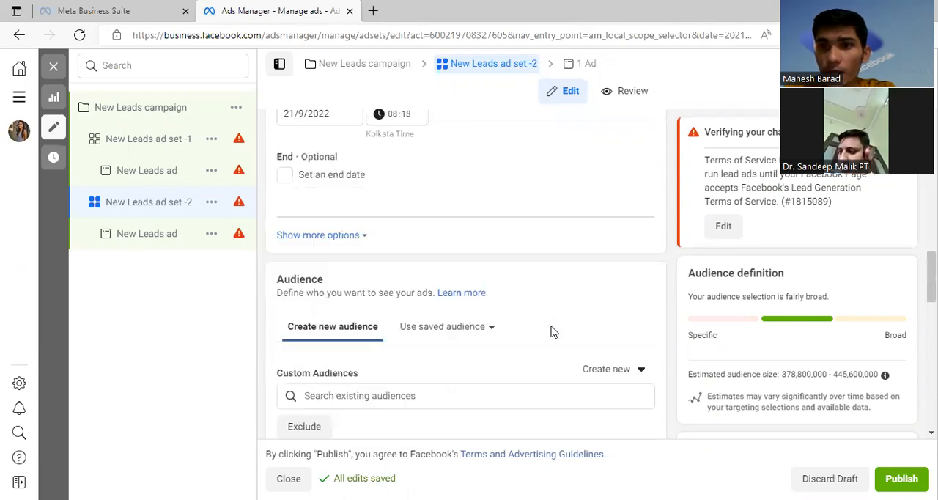
scroll(551, 329, "up", 5)
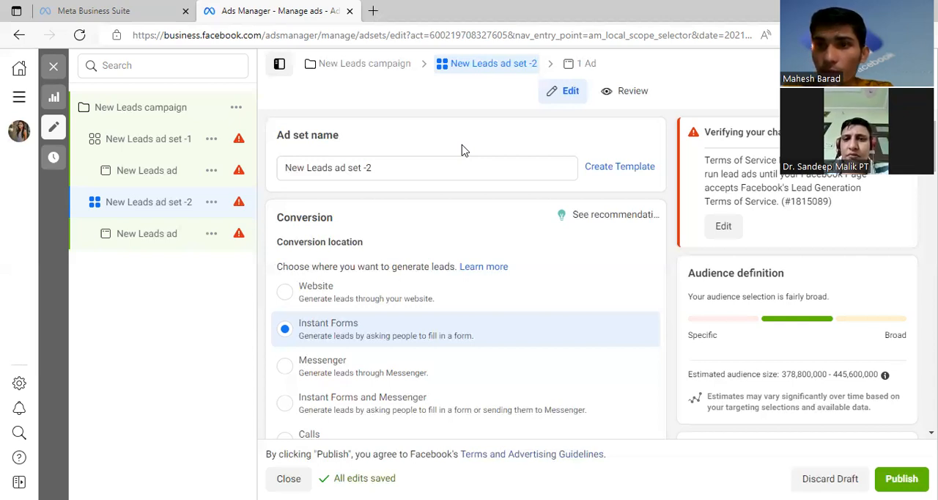
left_click(581, 68)
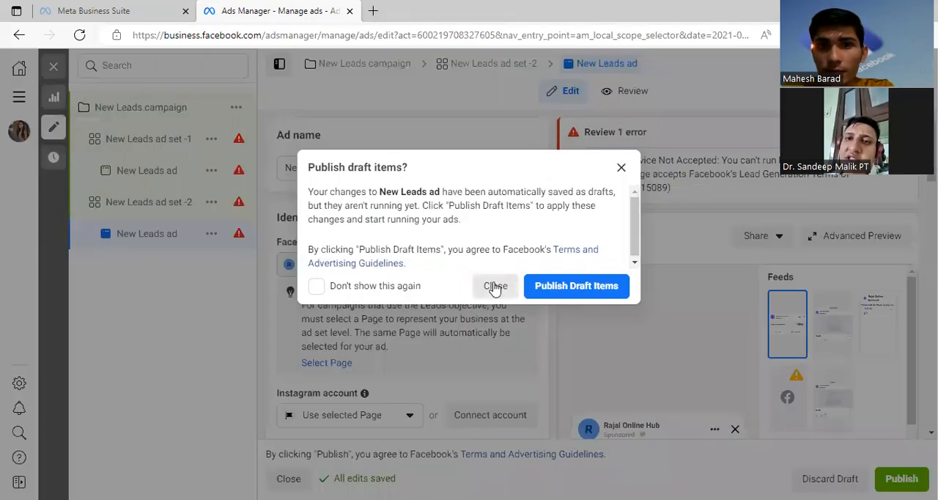
Step: Close the ad editor and return to the campaigns list, deselecting the ad that belongs to New Leads ad set -2
left_click(493, 286)
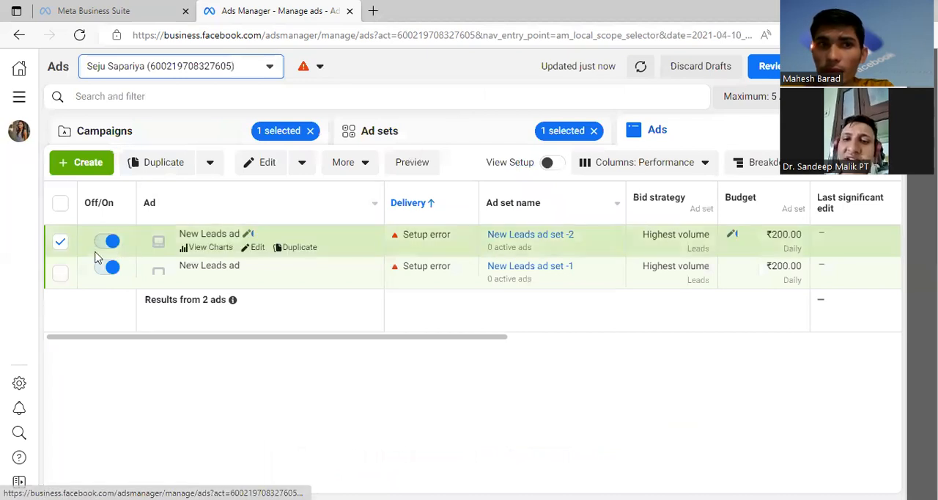
left_click(58, 247)
left_click(162, 139)
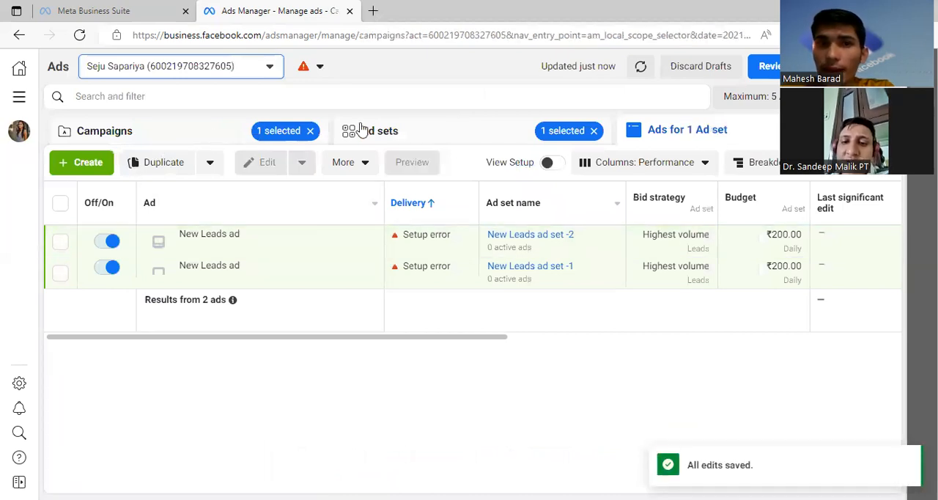